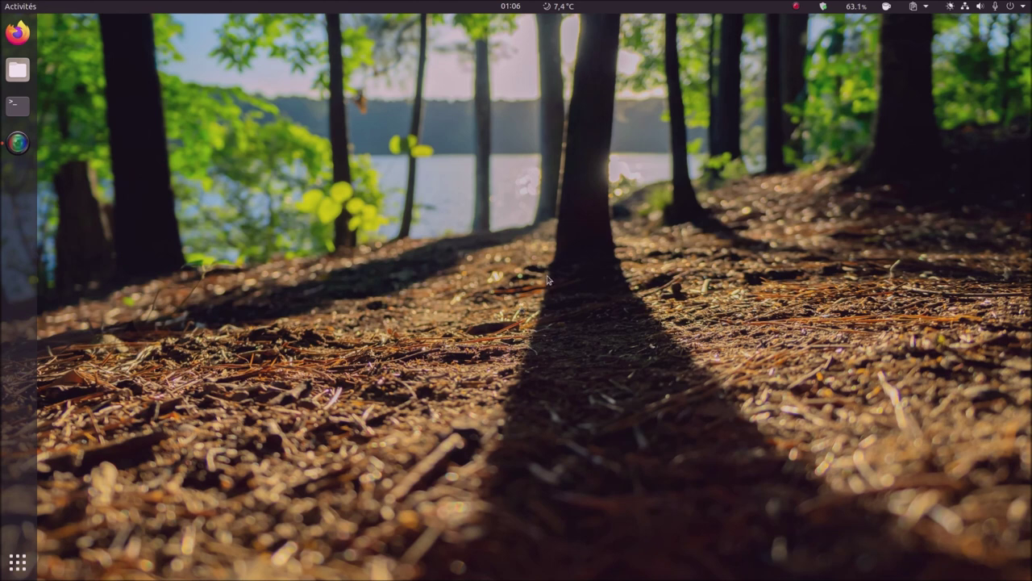
pyautogui.click(510, 8)
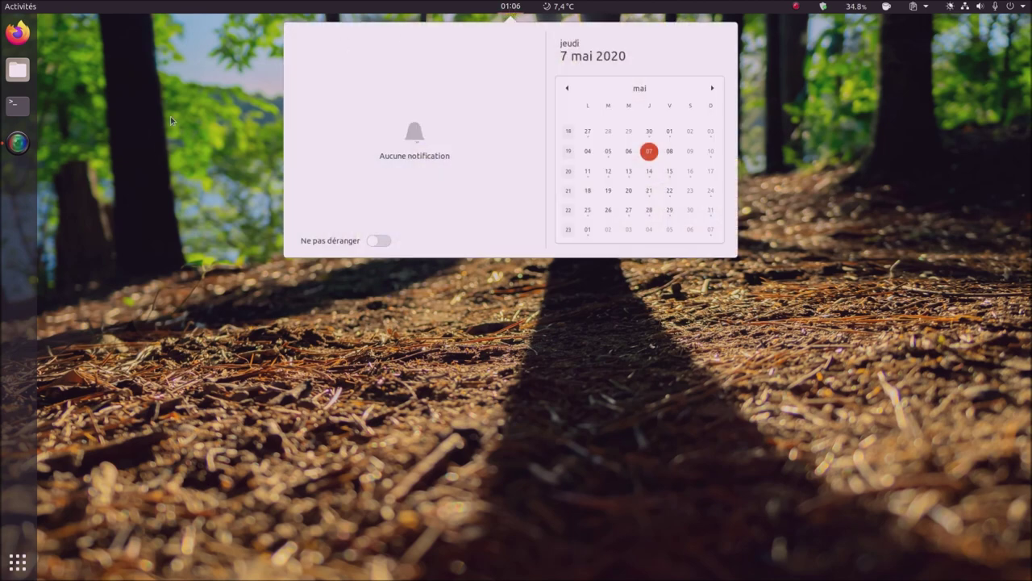
pyautogui.click(520, 327)
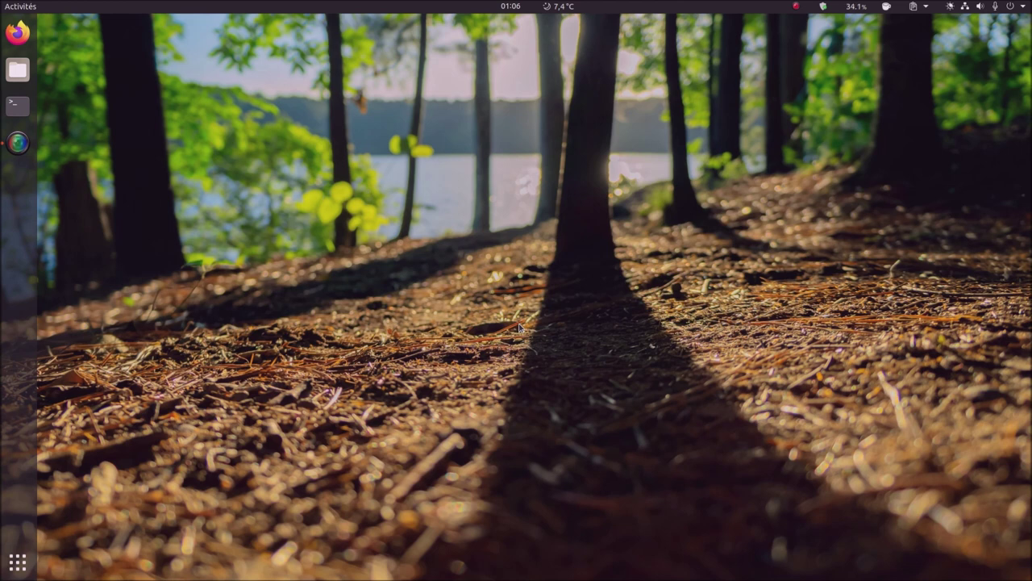
# - Open the Comptes en ligne page of the system settings and view the linked Ubuntu Single Sign-On account's options
pyautogui.rightClick(520, 233)
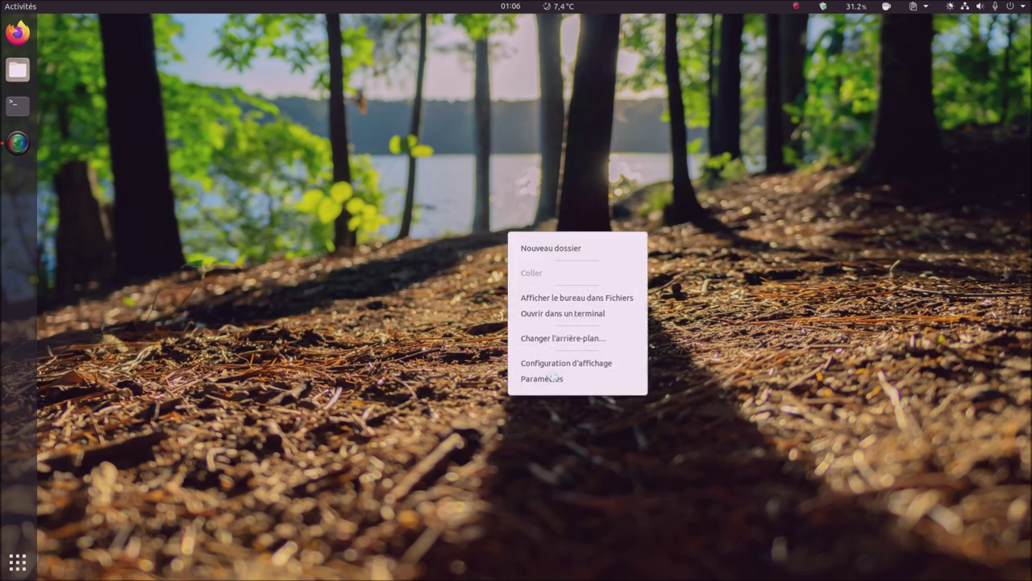
pyautogui.click(553, 378)
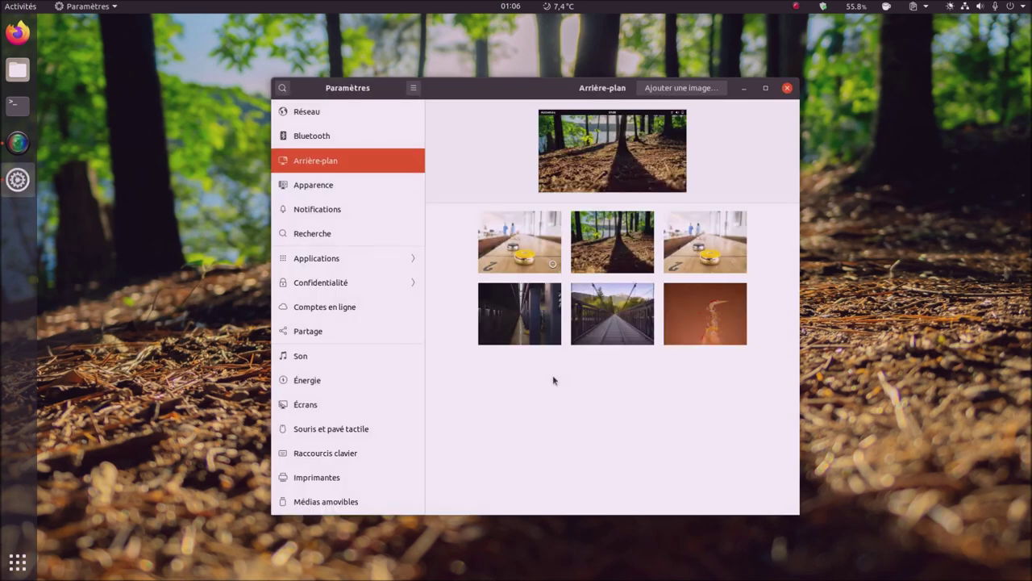
pyautogui.click(350, 316)
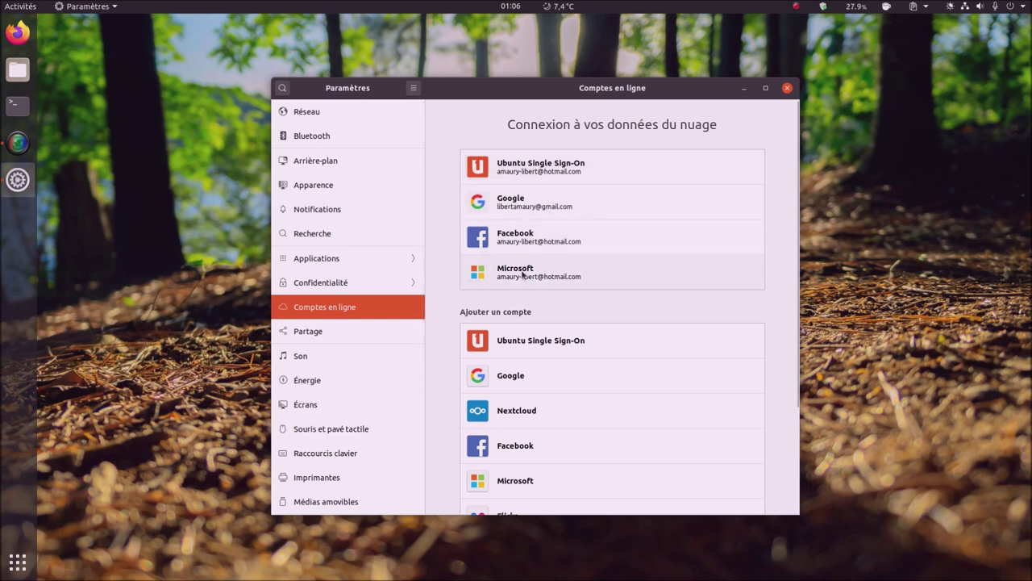
pyautogui.click(650, 166)
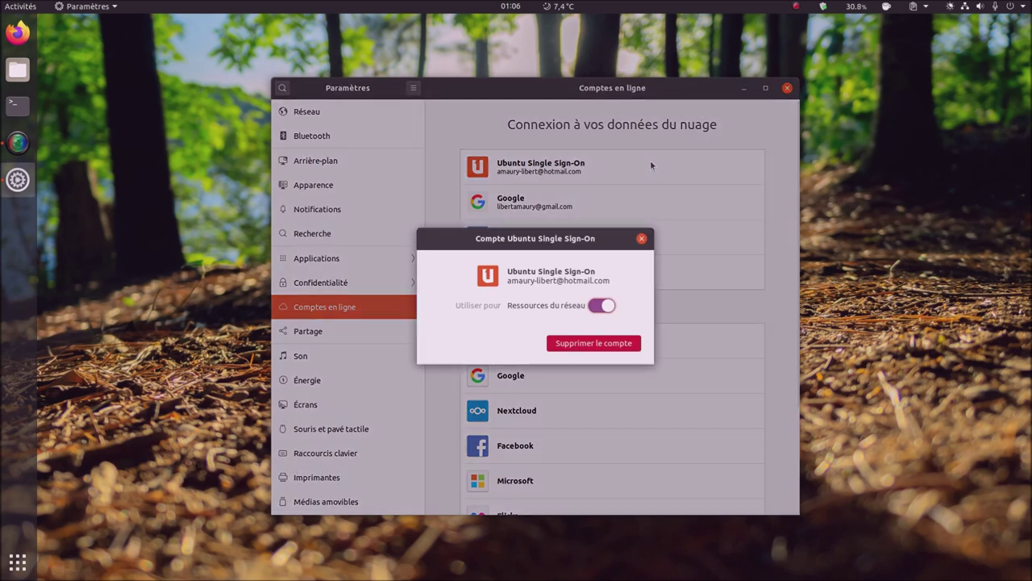
pyautogui.moveTo(515, 241)
pyautogui.mouseDown()
pyautogui.moveTo(530, 254)
pyautogui.moveTo(525, 230)
pyautogui.mouseUp()
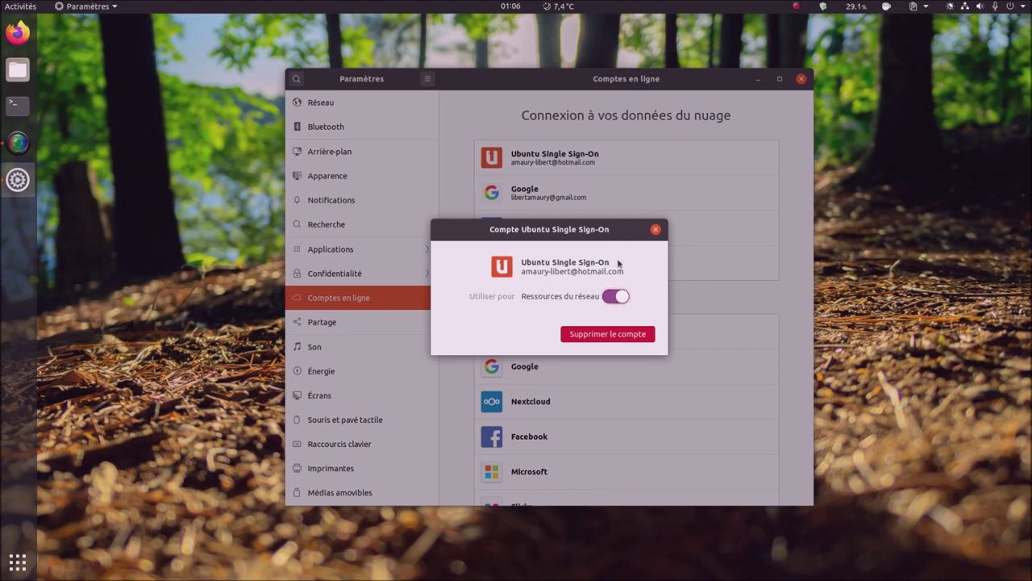
pyautogui.click(655, 229)
# - Review the service options of the linked Google, Facebook and Microsoft accounts, and close the settings
pyautogui.click(671, 200)
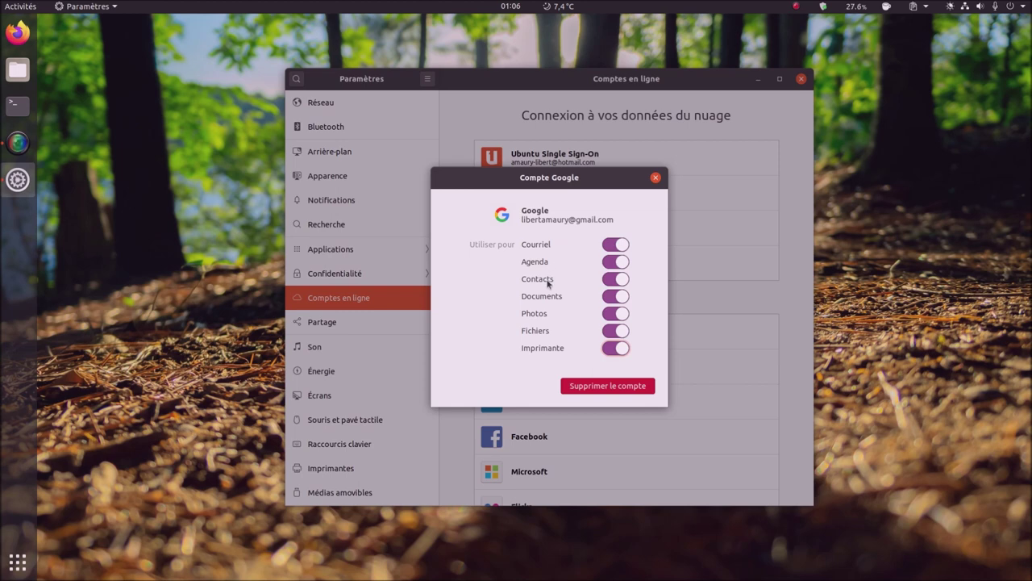
pyautogui.click(657, 179)
pyautogui.click(643, 223)
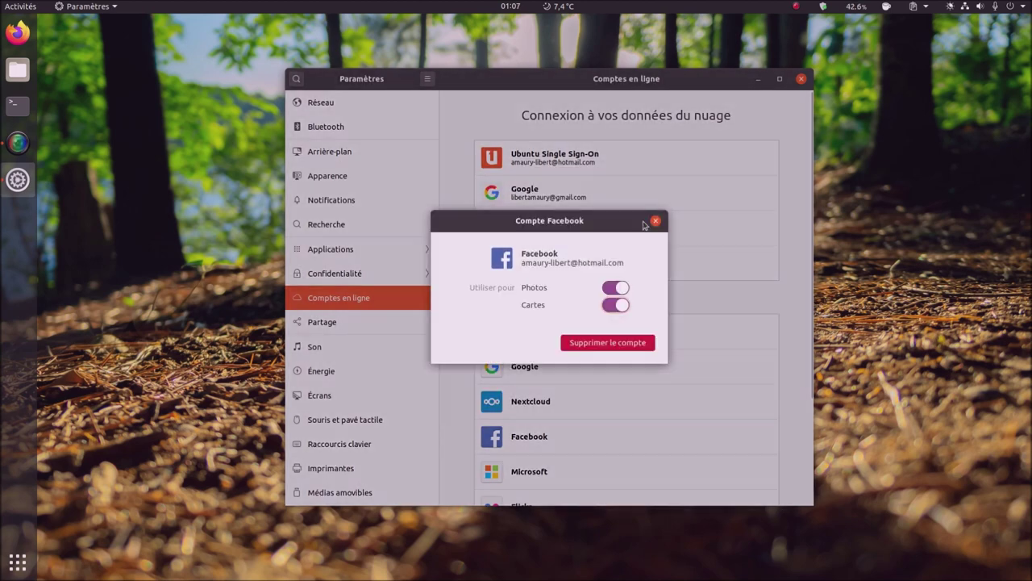
pyautogui.click(656, 222)
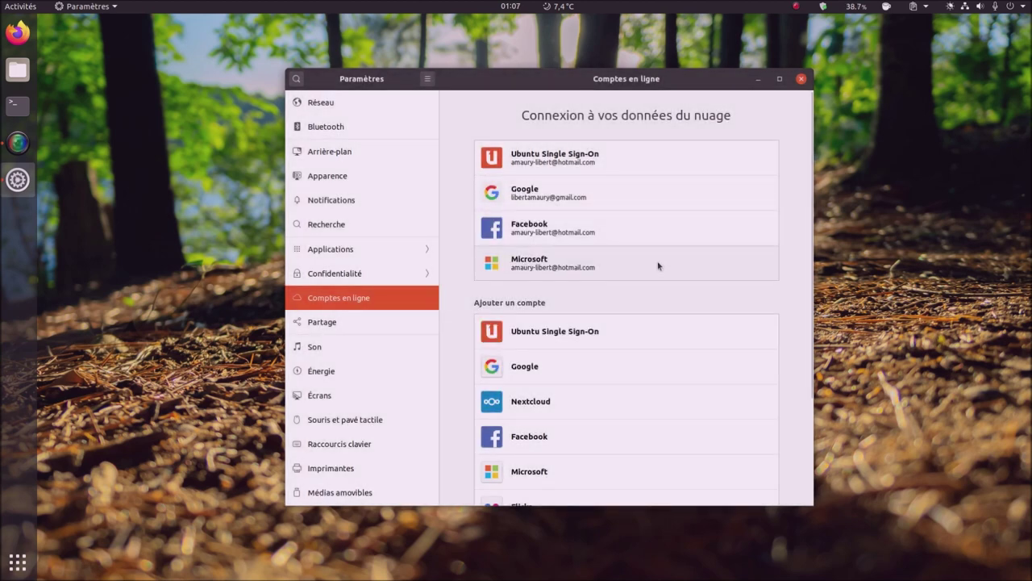
pyautogui.click(661, 260)
pyautogui.click(656, 221)
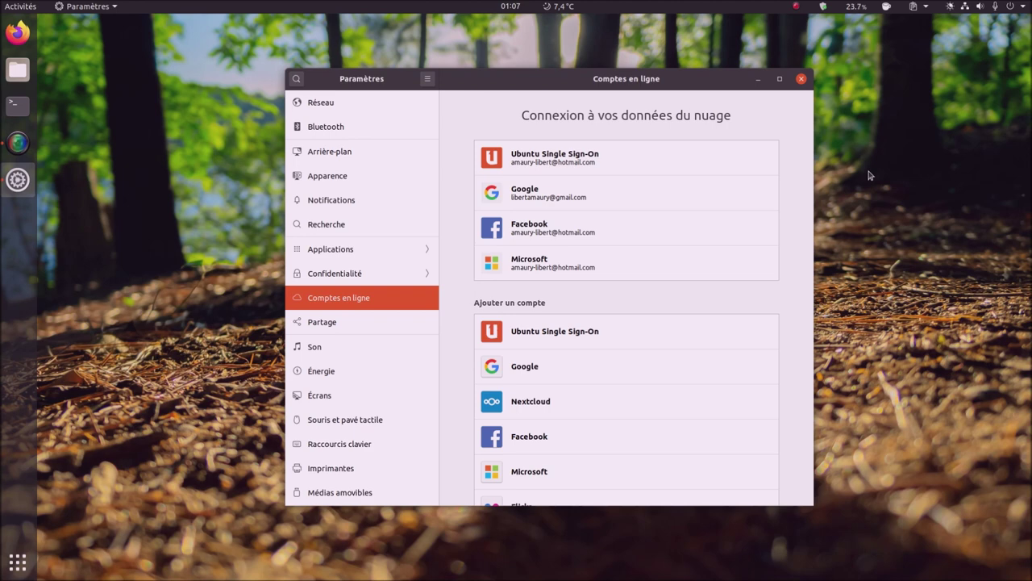
pyautogui.click(802, 79)
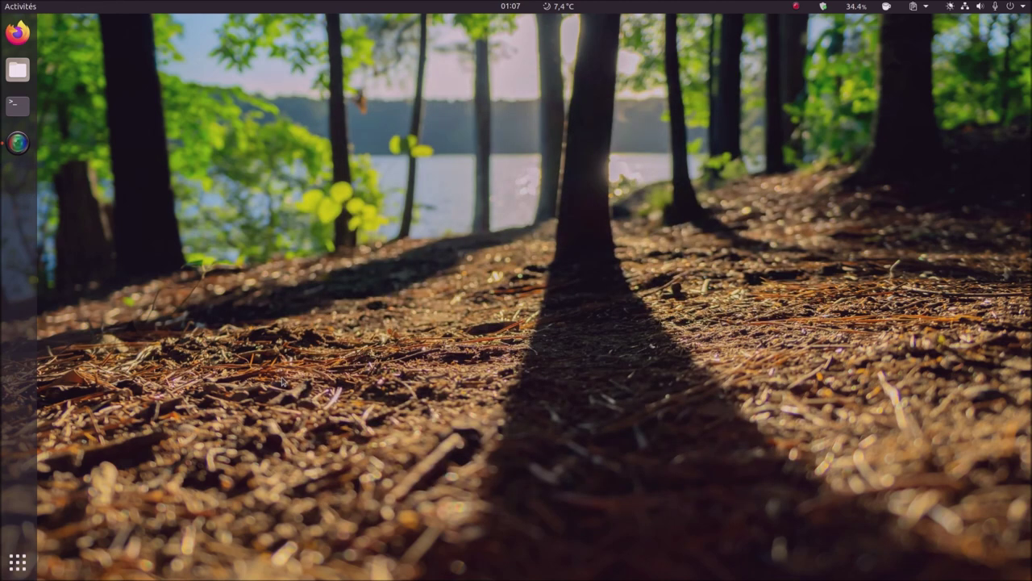
# - Look into the connected Google account's storage in the Fichiers file manager, and close the window
pyautogui.click(18, 71)
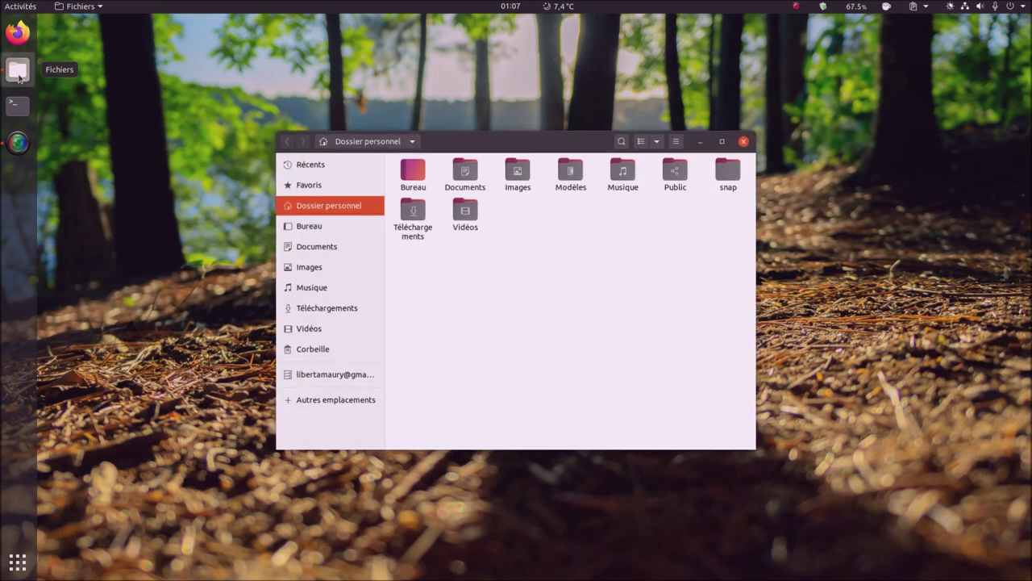
pyautogui.click(320, 375)
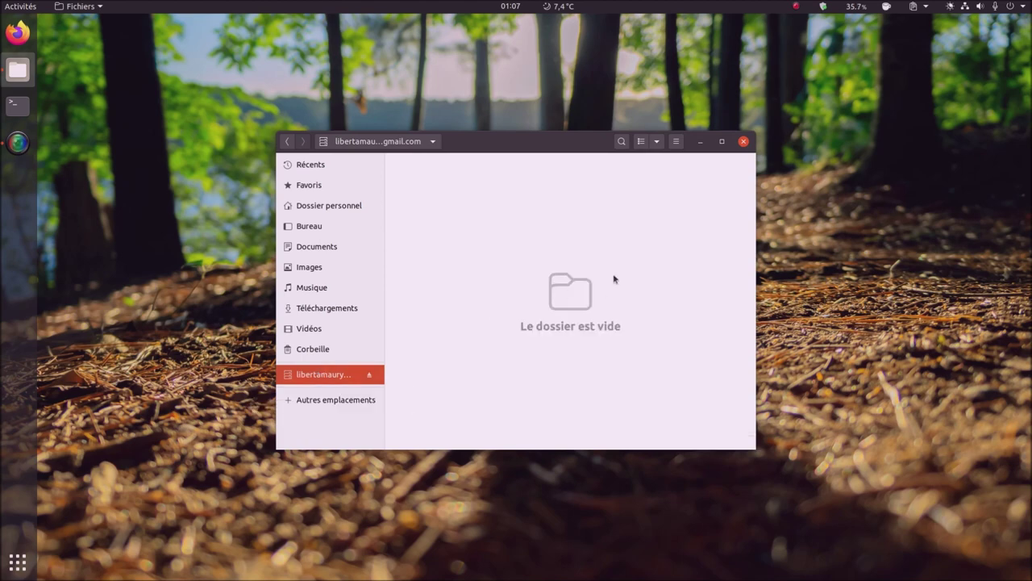
pyautogui.click(743, 143)
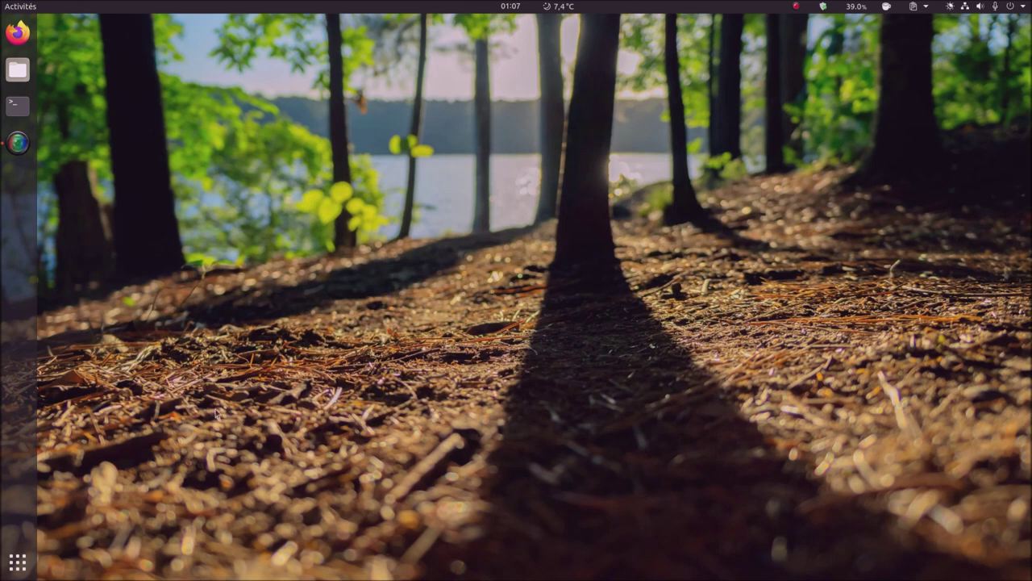
# - View the apps grouped in the Mails / Contacts / Tâches folder of the application overview
pyautogui.click(18, 561)
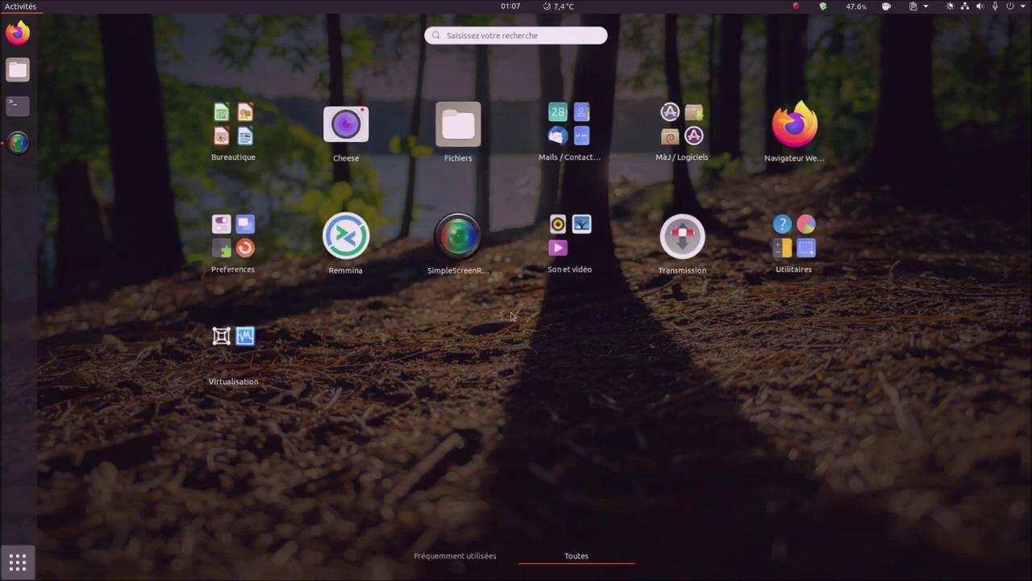
pyautogui.click(572, 144)
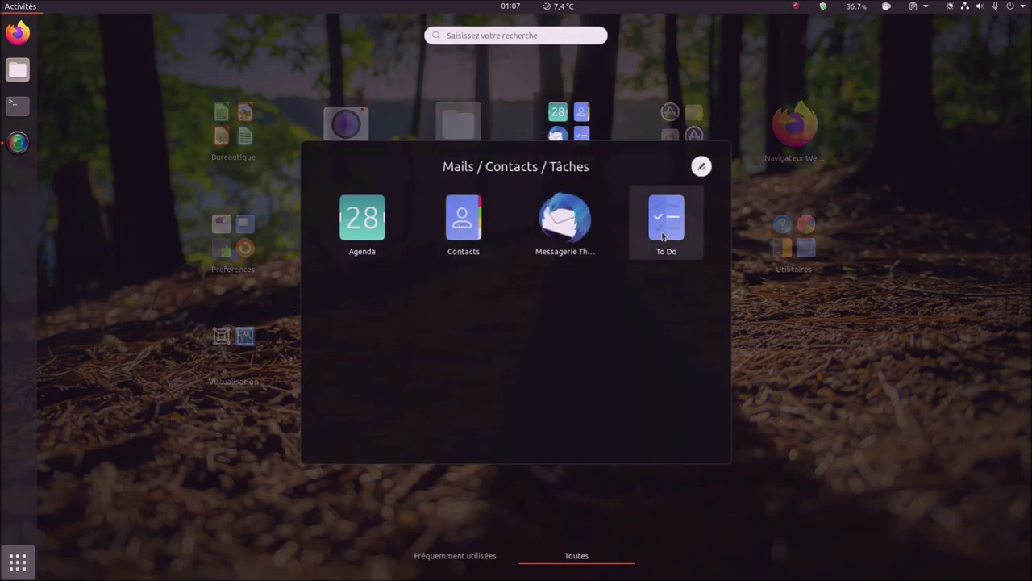
pyautogui.click(950, 318)
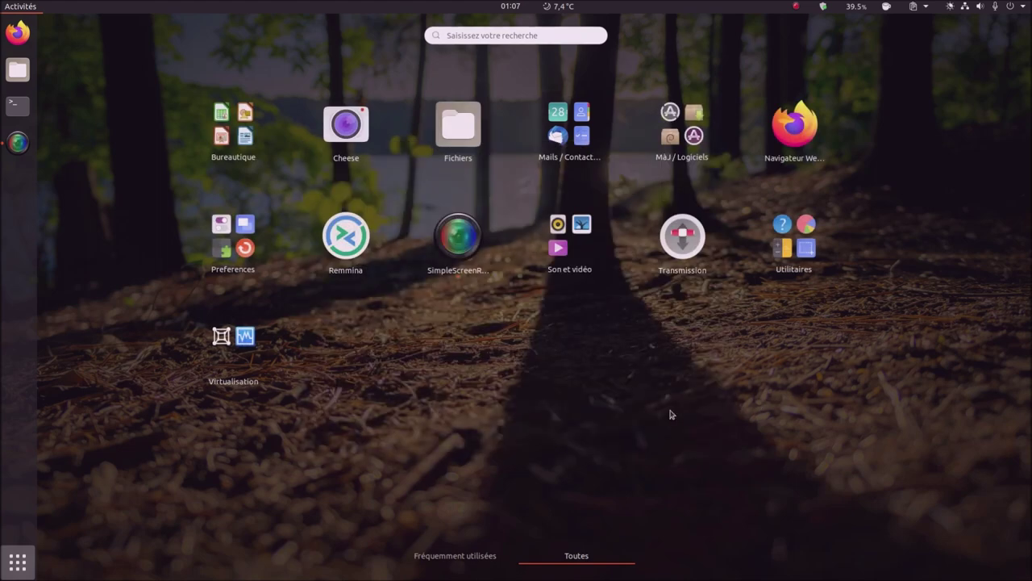
# - Launch the Sauvegardes backup tool from the Utilitaires application folder
pyautogui.click(801, 264)
pyautogui.scroll(-2, 626, 375)
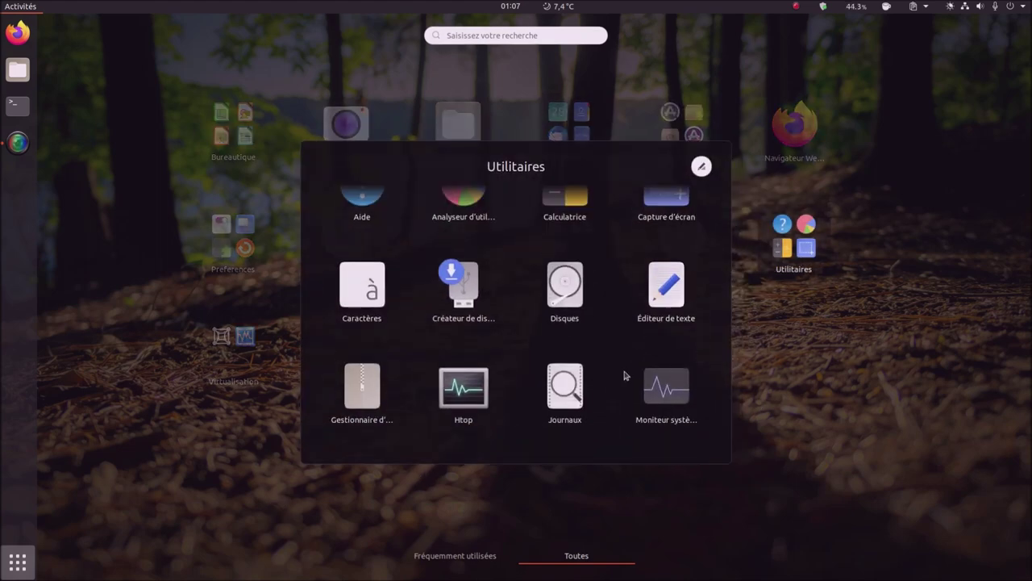
pyautogui.scroll(-1, 626, 375)
pyautogui.scroll(-1, 626, 375)
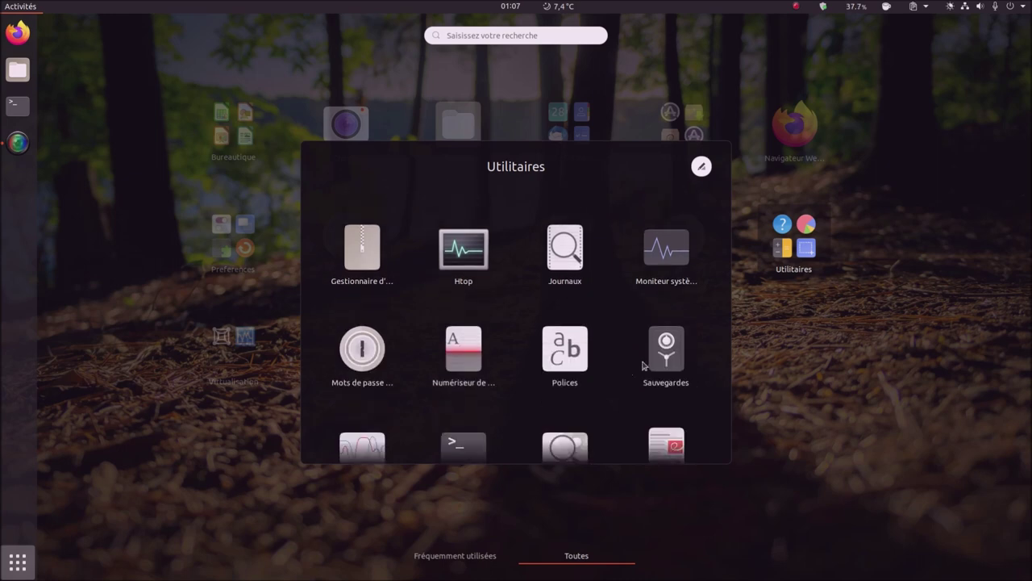
pyautogui.click(666, 355)
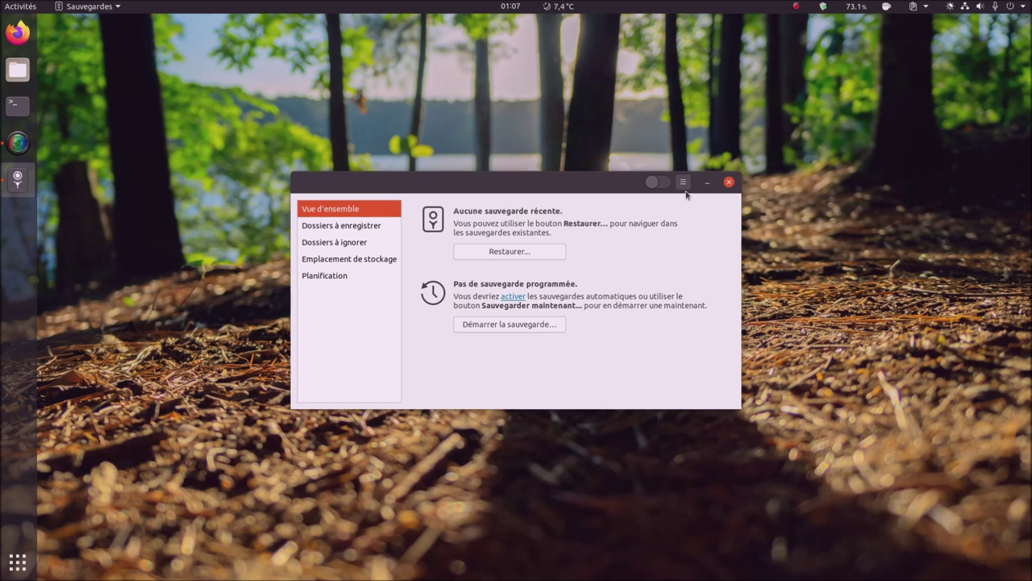
# - View the backup tool's about information, highlighting the name Déjà Dup, check its credits, and close the dialog
pyautogui.click(683, 181)
pyautogui.click(683, 240)
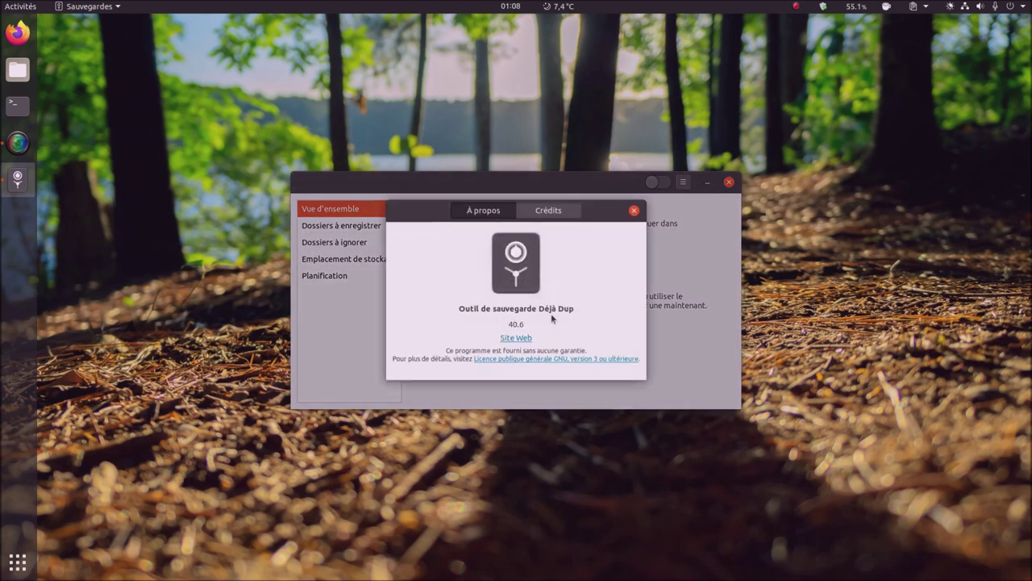
pyautogui.moveTo(539, 308); pyautogui.dragTo(574, 311)
pyautogui.click(570, 216)
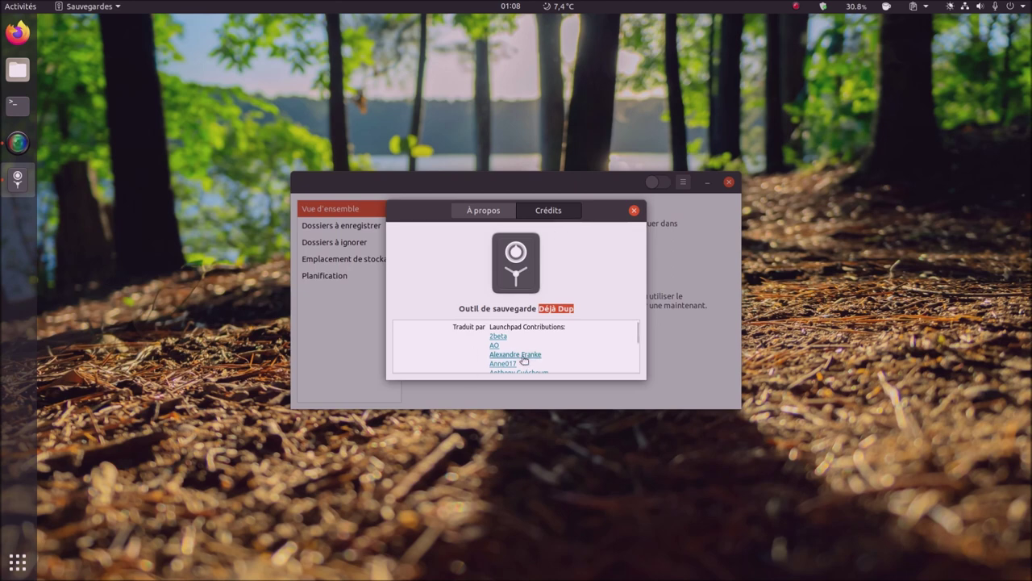
pyautogui.click(634, 211)
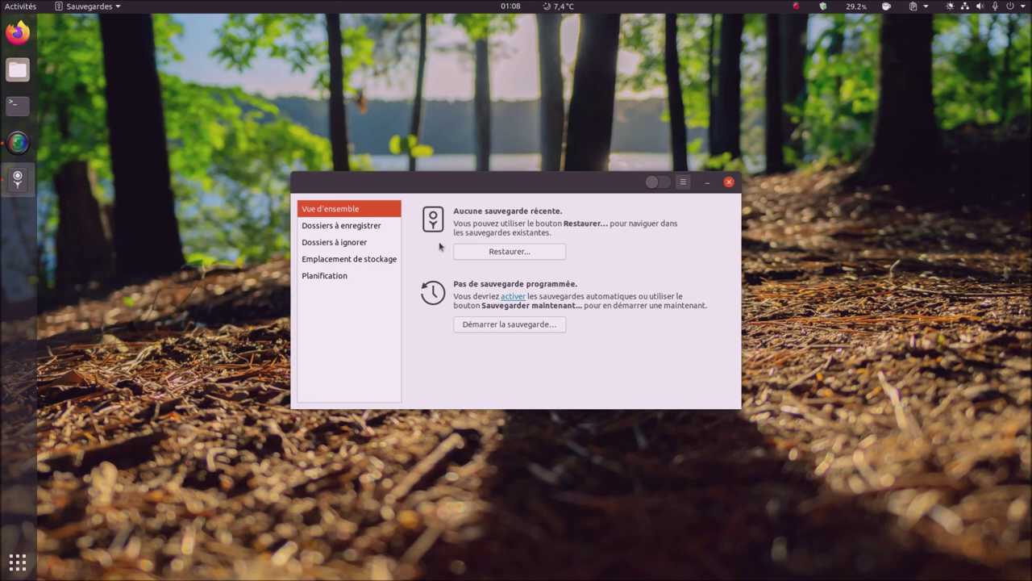
# - Show the Dossiers à enregistrer list, and select all folders of the personal folder in Fichiers to illustrate it
pyautogui.click(380, 233)
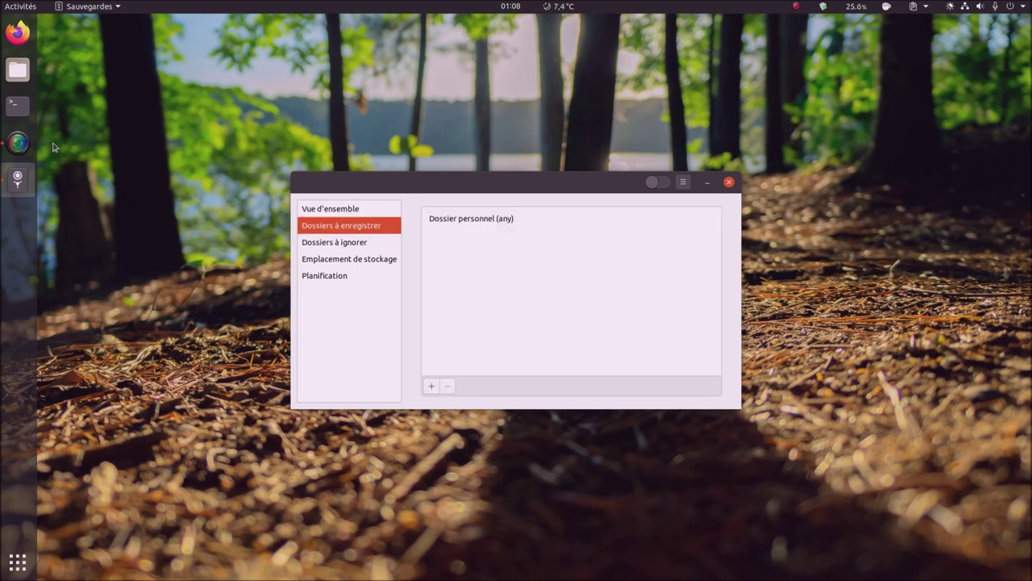
pyautogui.click(16, 80)
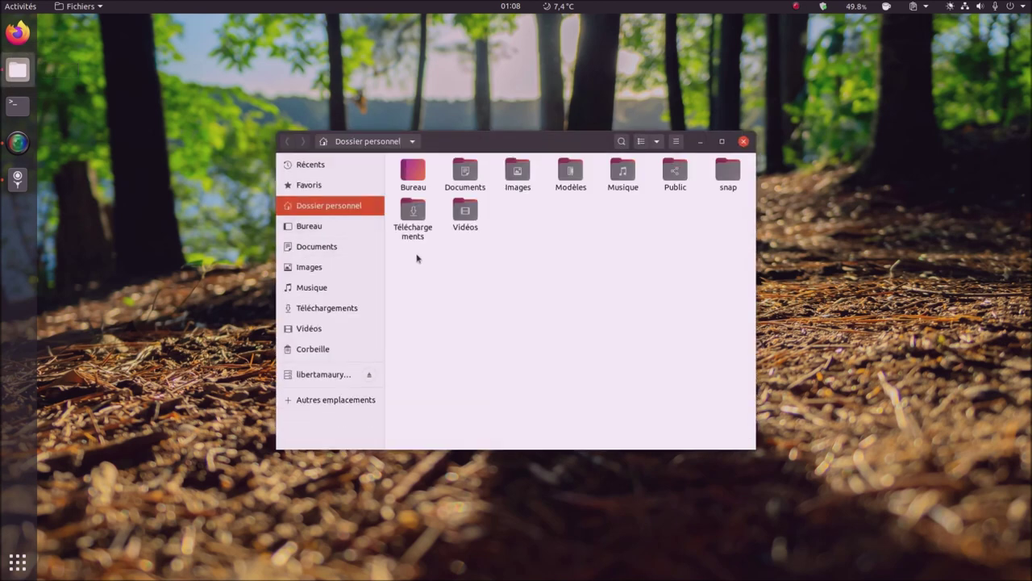
pyautogui.moveTo(415, 267); pyautogui.dragTo(730, 167)
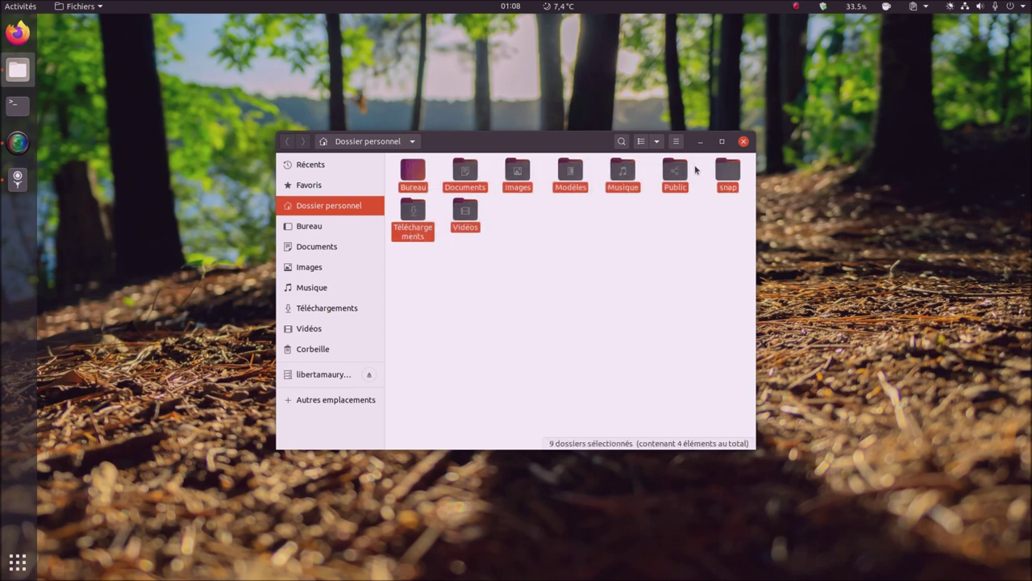
# - Browse from the computer's root through home to the user's personal folder, and select all its folders
pyautogui.click(317, 401)
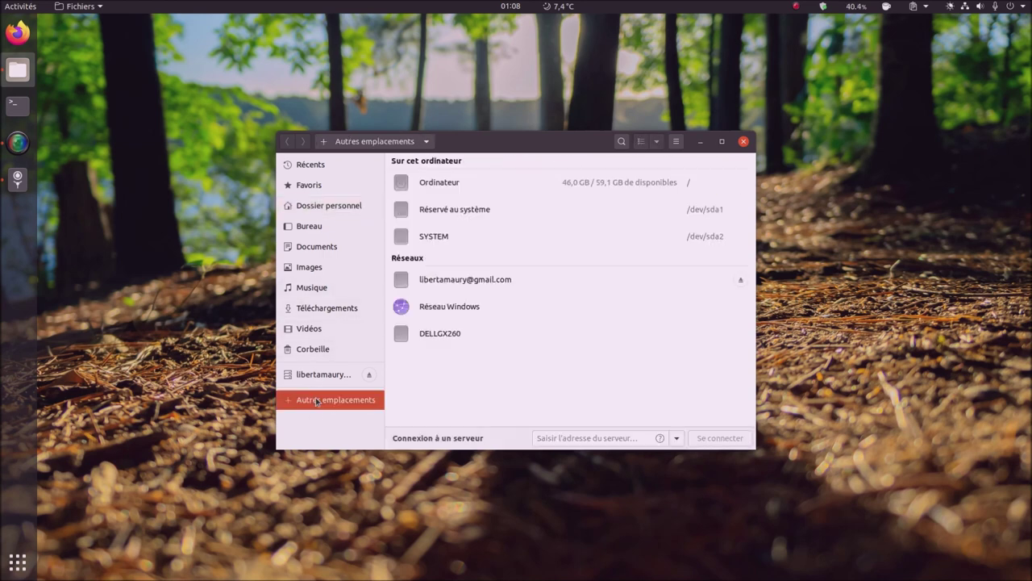
pyautogui.click(452, 185)
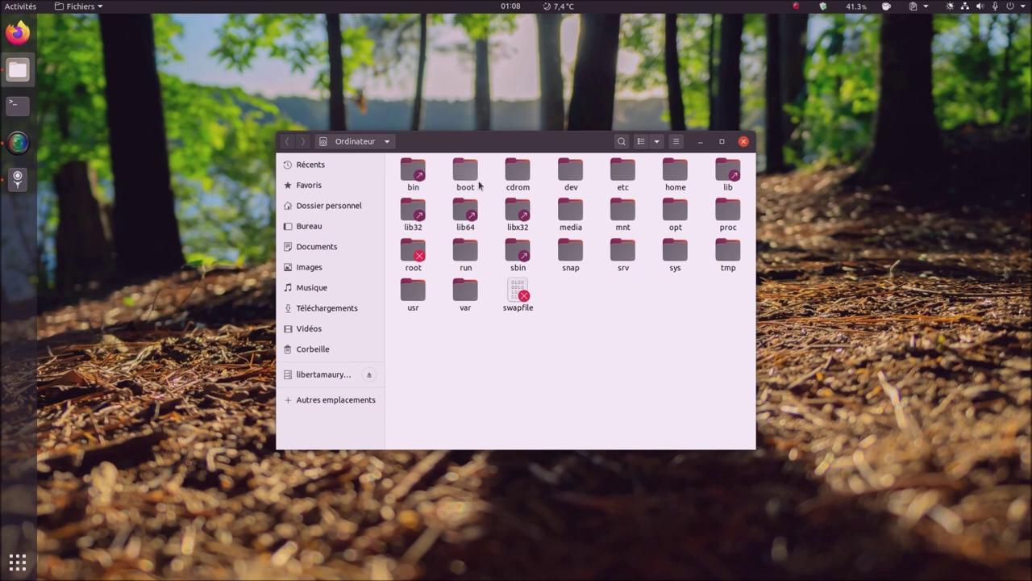
pyautogui.doubleClick(677, 173)
pyautogui.doubleClick(425, 168)
pyautogui.moveTo(399, 260); pyautogui.dragTo(733, 166)
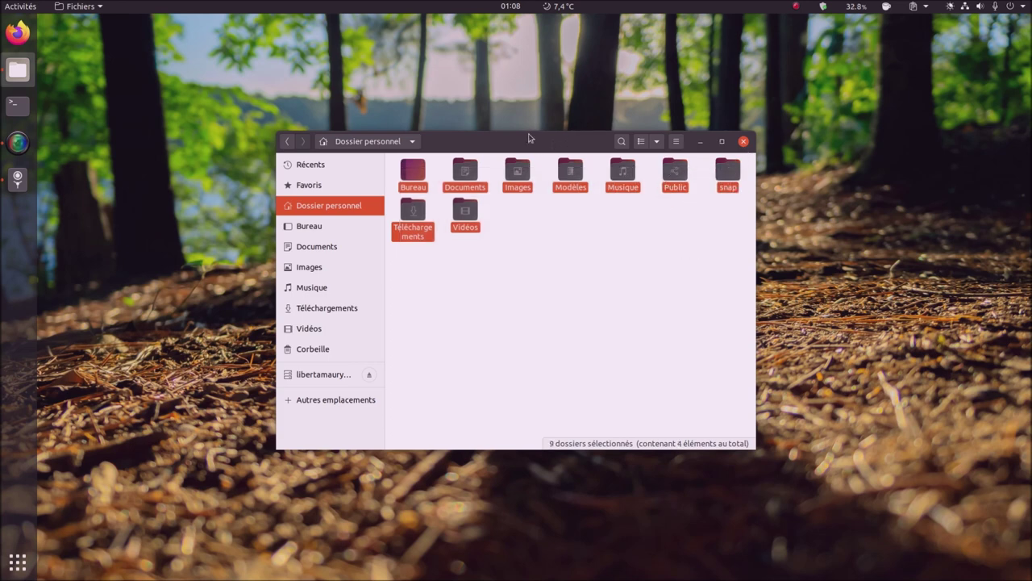
# - Switch back to Sauvegardes, show the Dossiers à ignorer list, and move its window clear of the personal folder's contents
pyautogui.click(17, 179)
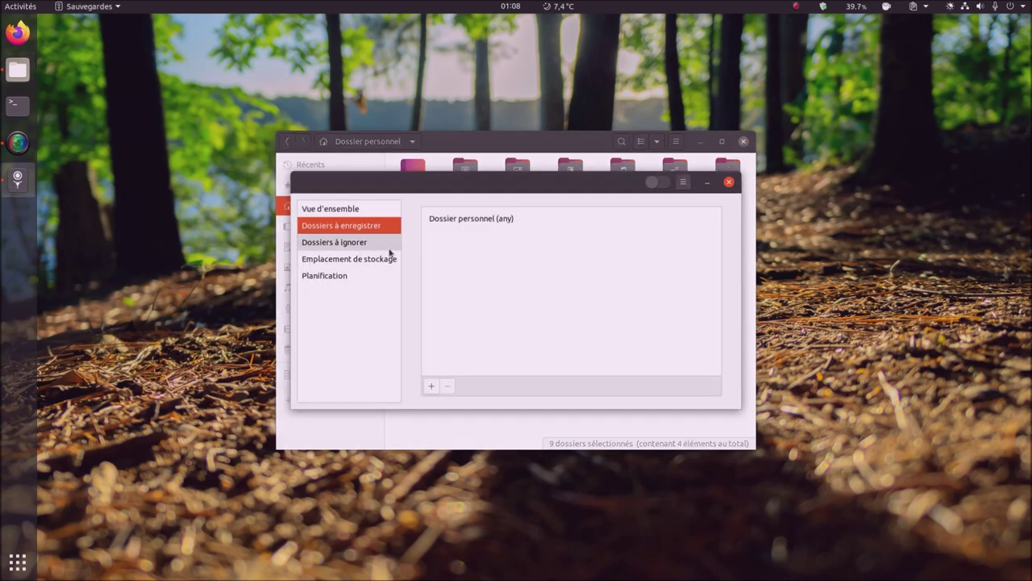
pyautogui.click(363, 243)
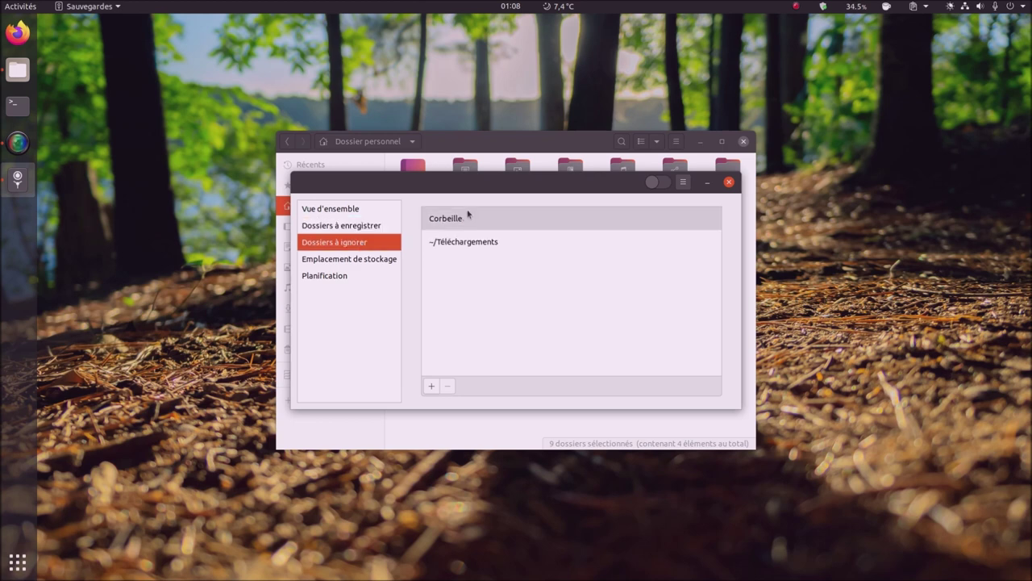
pyautogui.moveTo(414, 187); pyautogui.dragTo(665, 291)
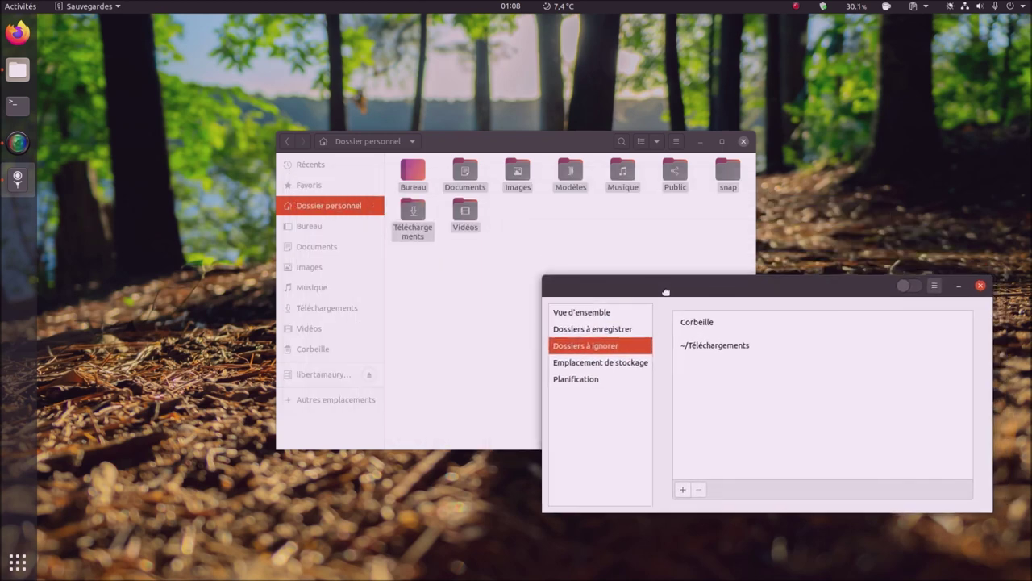
# - Select all folders of the personal folder in Fichiers, clear the selection, and open the Téléchargements folder
pyautogui.click(476, 150)
pyautogui.hotkey('ctrl', 'a')
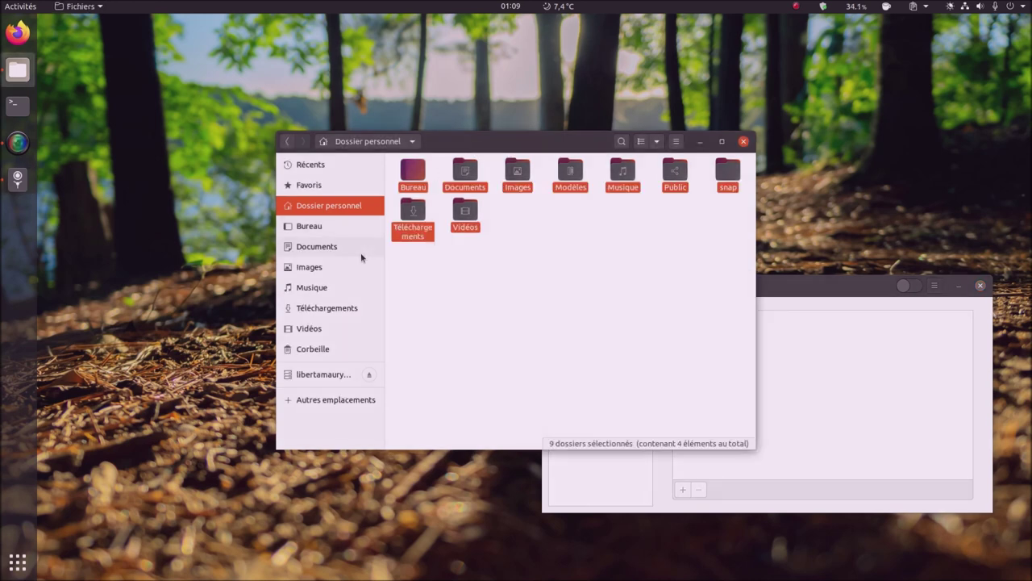
pyautogui.click(419, 289)
pyautogui.doubleClick(417, 212)
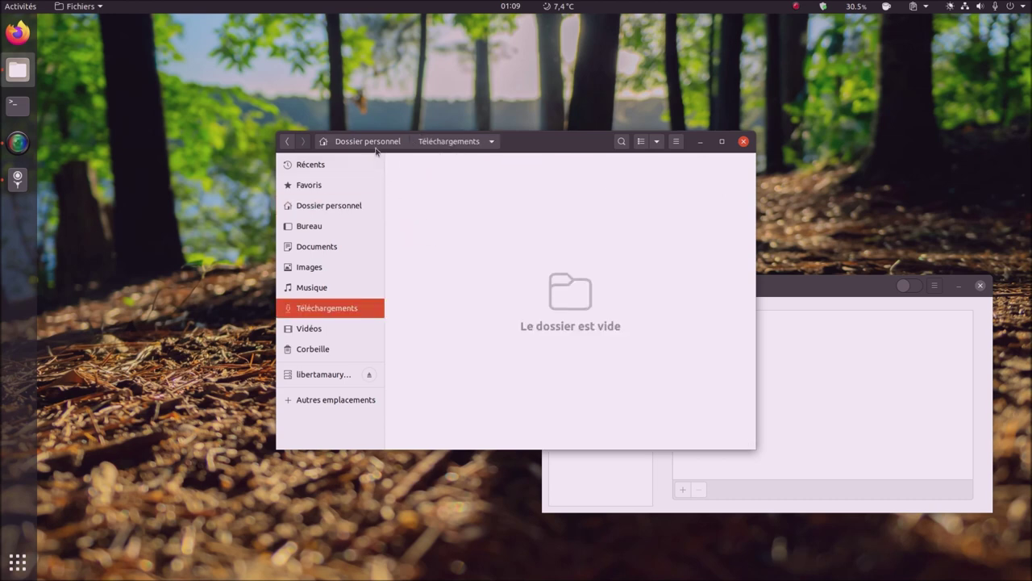
# - Return to the personal folder in Fichiers, and show the Emplacement de stockage settings in Sauvegardes
pyautogui.click(373, 143)
pyautogui.click(752, 289)
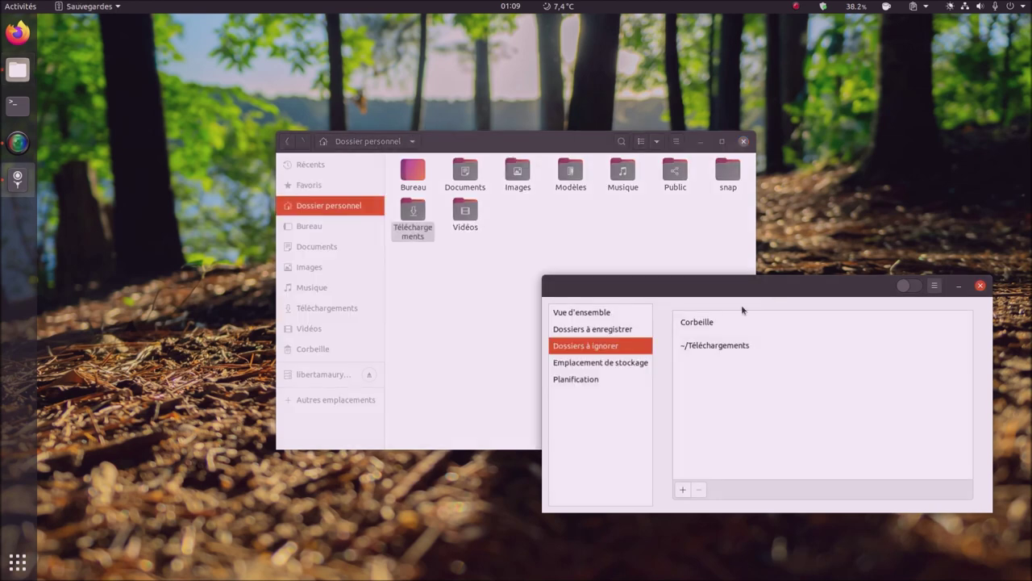
pyautogui.click(635, 364)
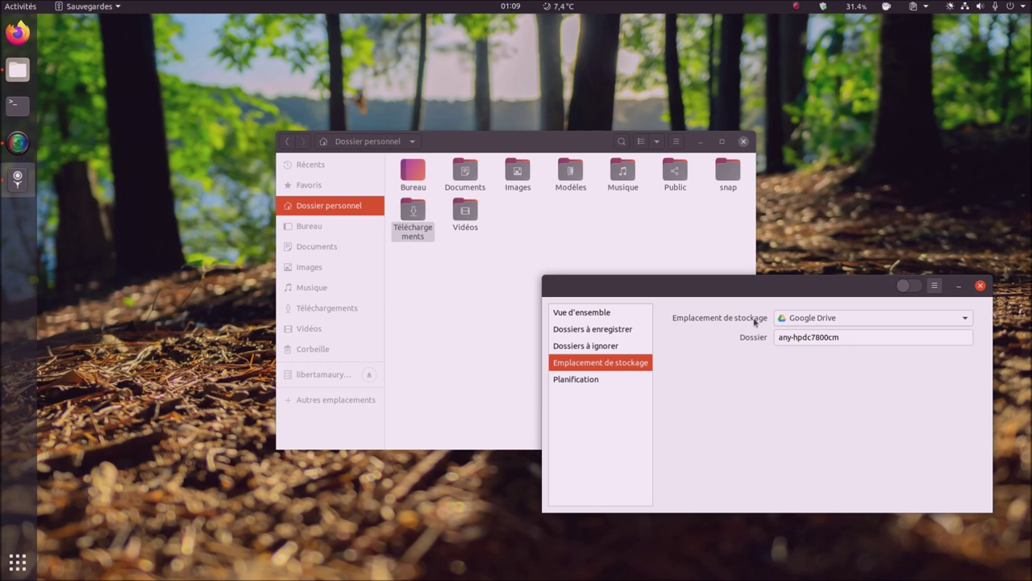
# - Try the Serveur réseau and Dossier local storage locations, and set the location back to Google Drive
pyautogui.click(836, 321)
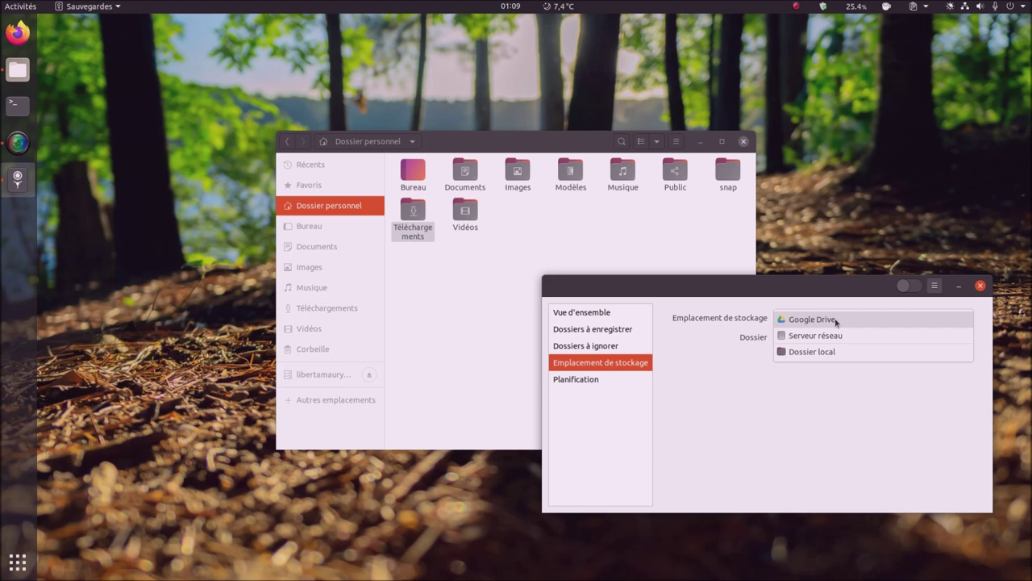
pyautogui.click(837, 334)
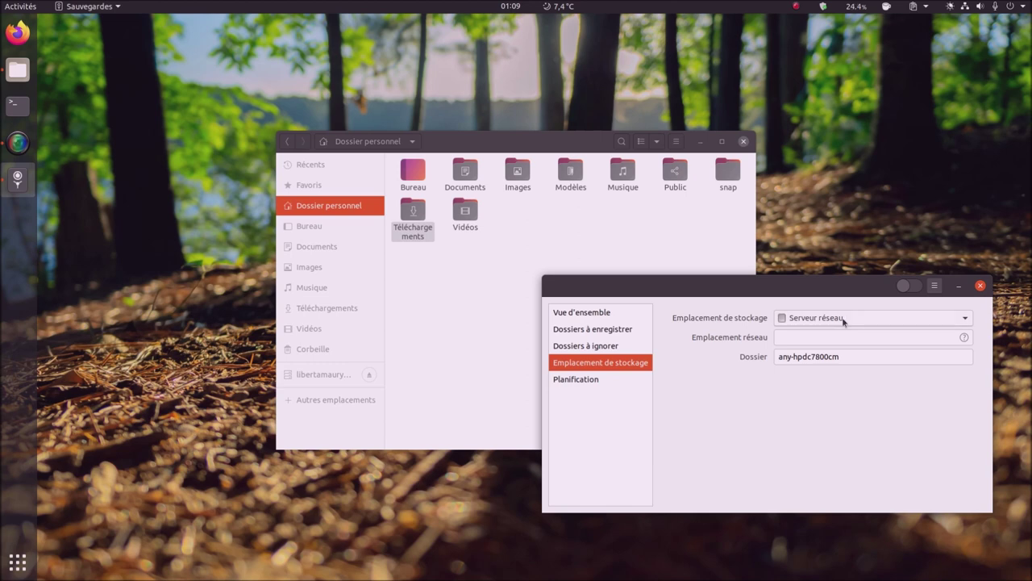
pyautogui.click(844, 318)
pyautogui.click(845, 335)
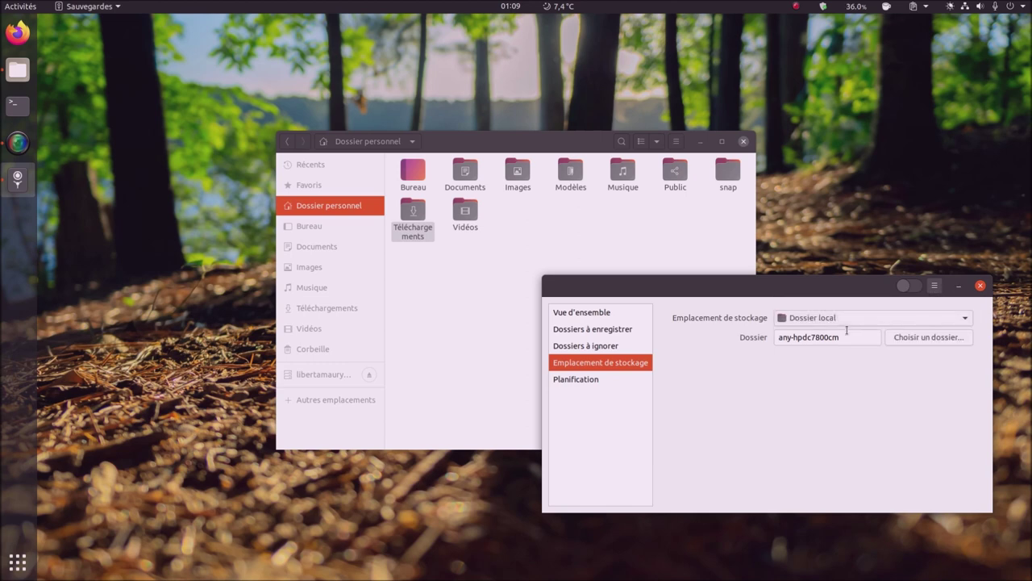
pyautogui.click(847, 320)
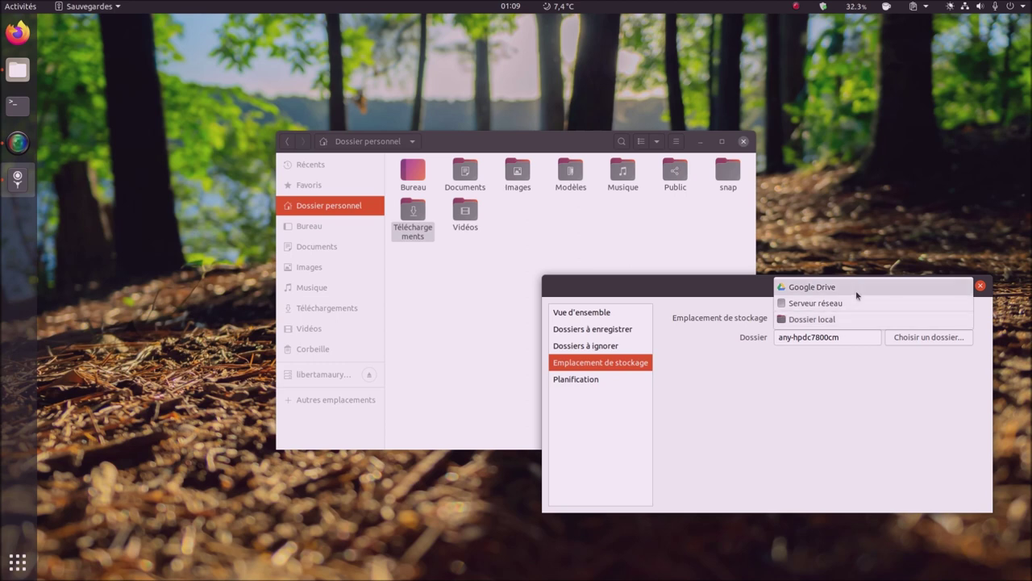
pyautogui.click(855, 289)
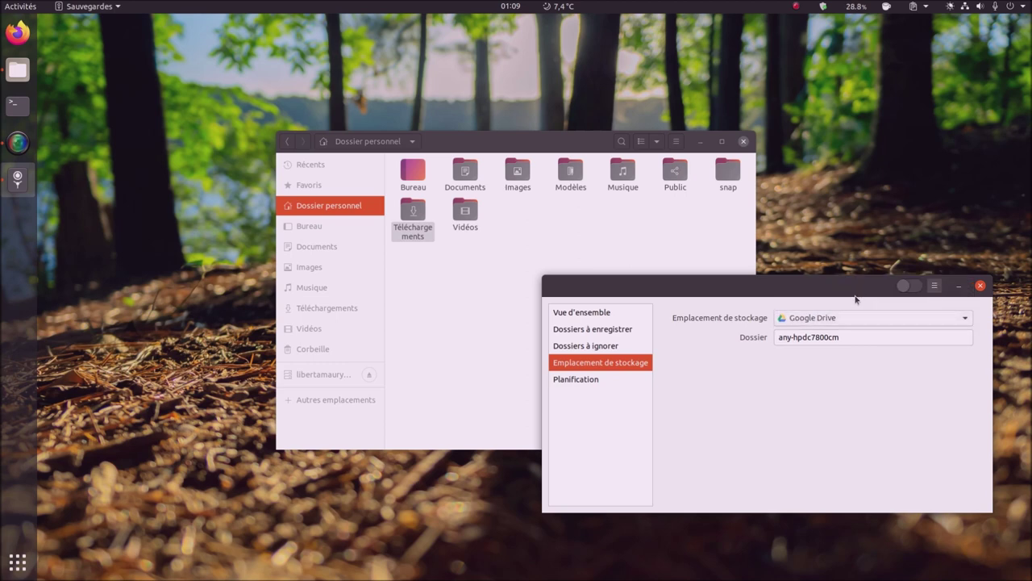
pyautogui.click(847, 338)
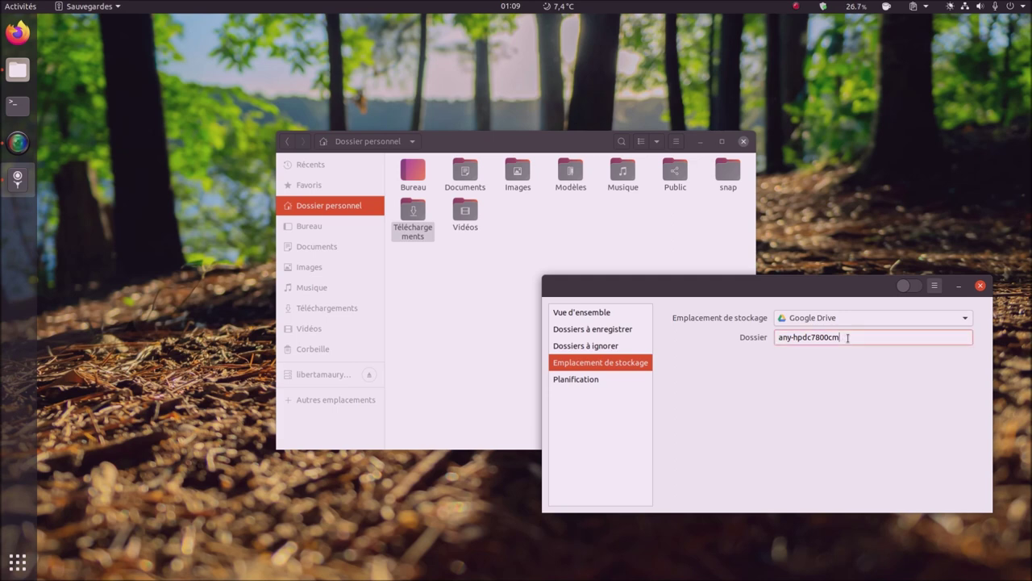
# - Turn on automatic backups and schedule them every Jour, keeping them Au moins six mois
pyautogui.click(908, 287)
pyautogui.click(605, 383)
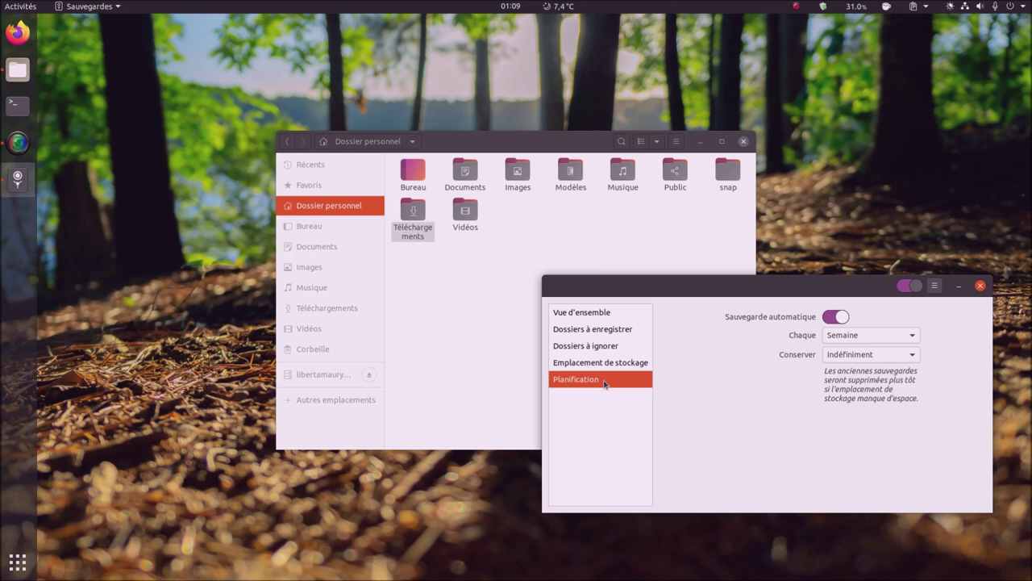
pyautogui.click(835, 340)
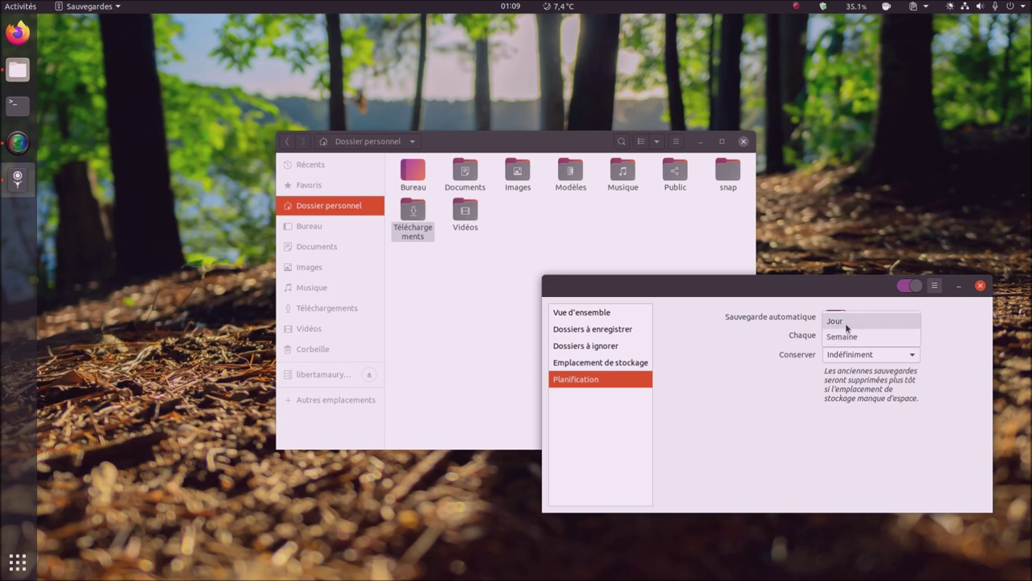
pyautogui.click(846, 323)
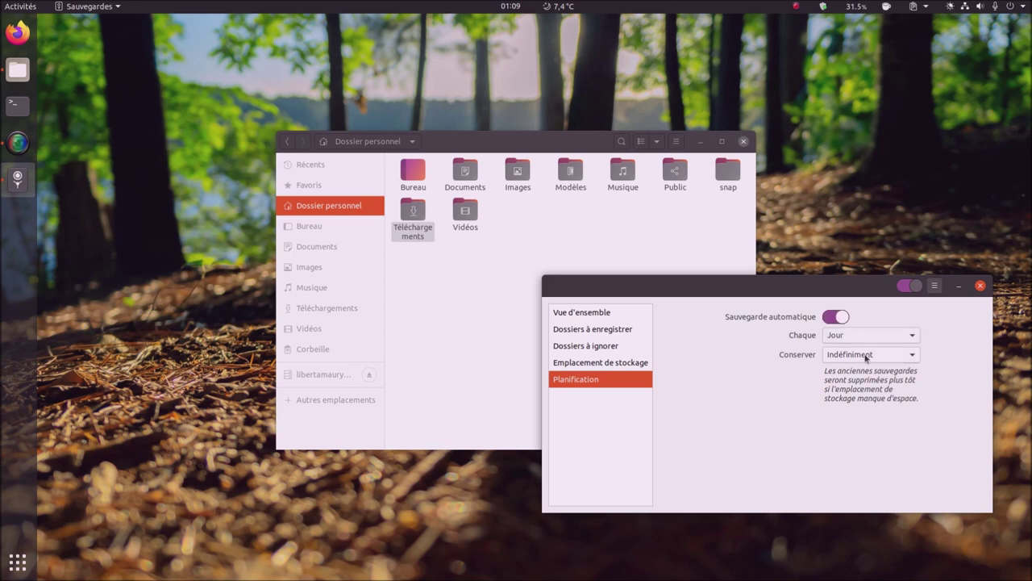
pyautogui.click(866, 358)
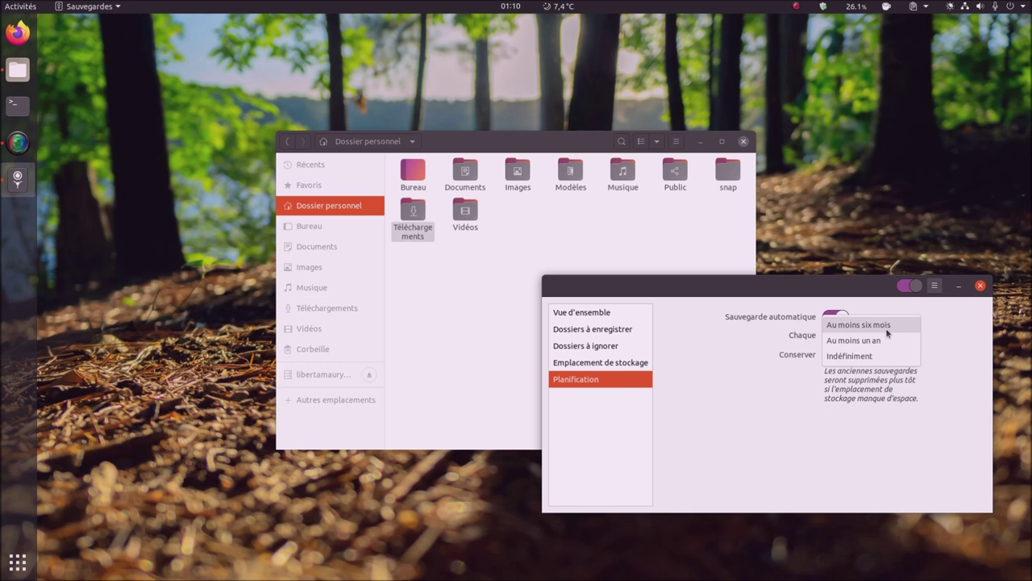
pyautogui.click(888, 333)
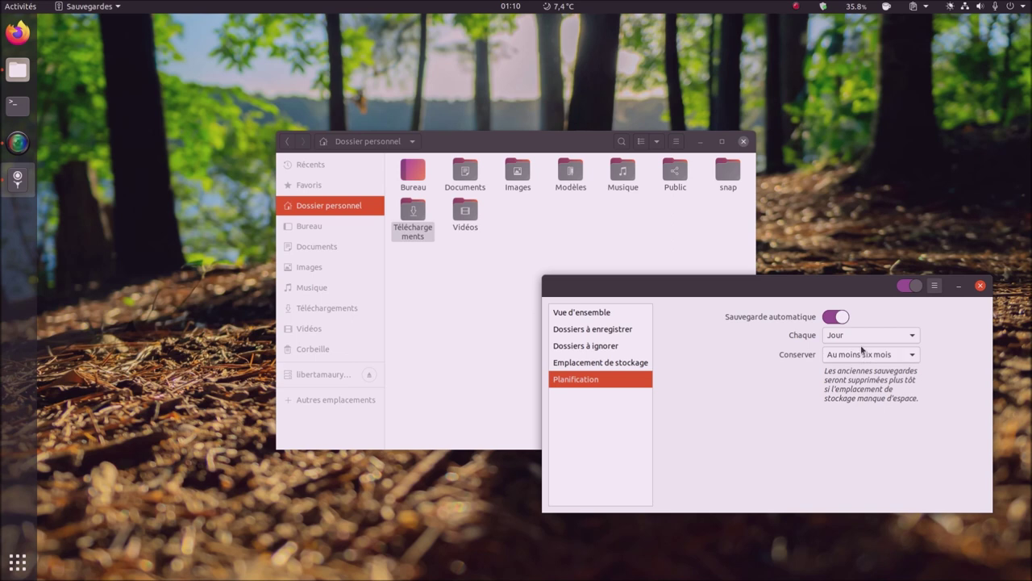
# - Open the linked Google account's drive in Fichiers, move that window clear of the backup settings, and return to Sauvegardes
pyautogui.click(332, 377)
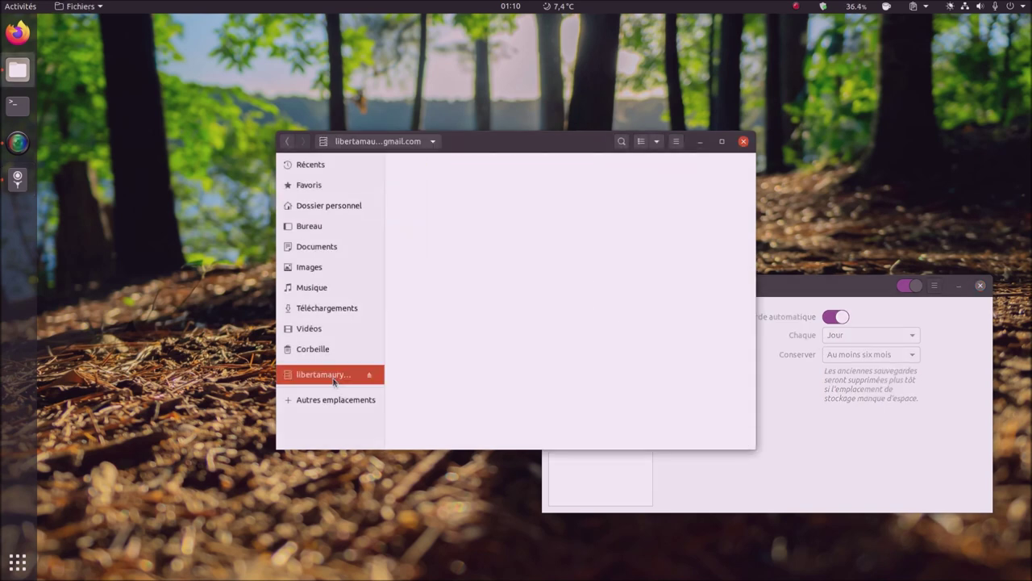
pyautogui.moveTo(484, 148); pyautogui.dragTo(293, 74)
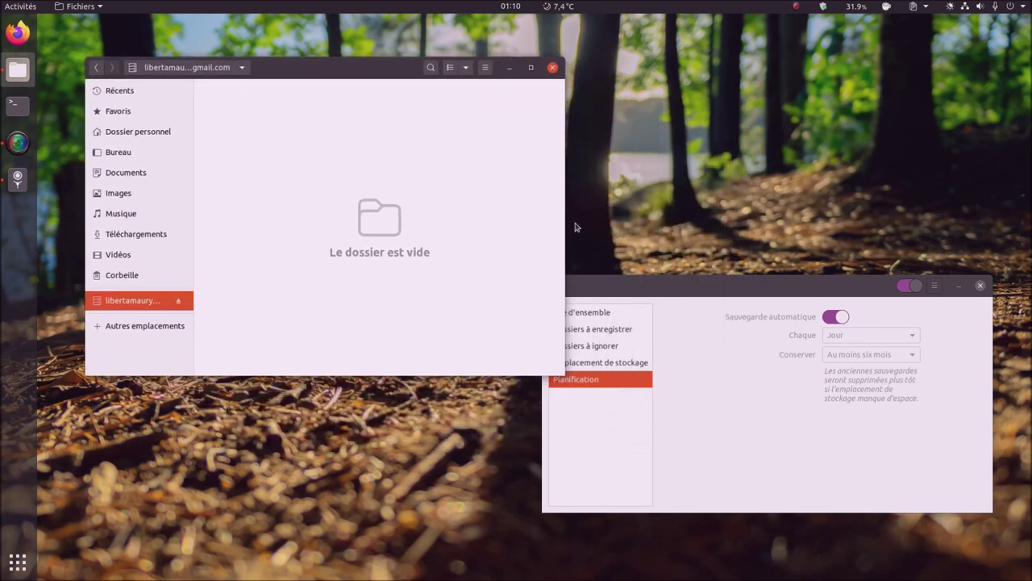
pyautogui.click(690, 304)
# - Start a backup from the Vue d'ensemble page and install the required python3-pydrive package, authenticating with the account password
pyautogui.click(619, 315)
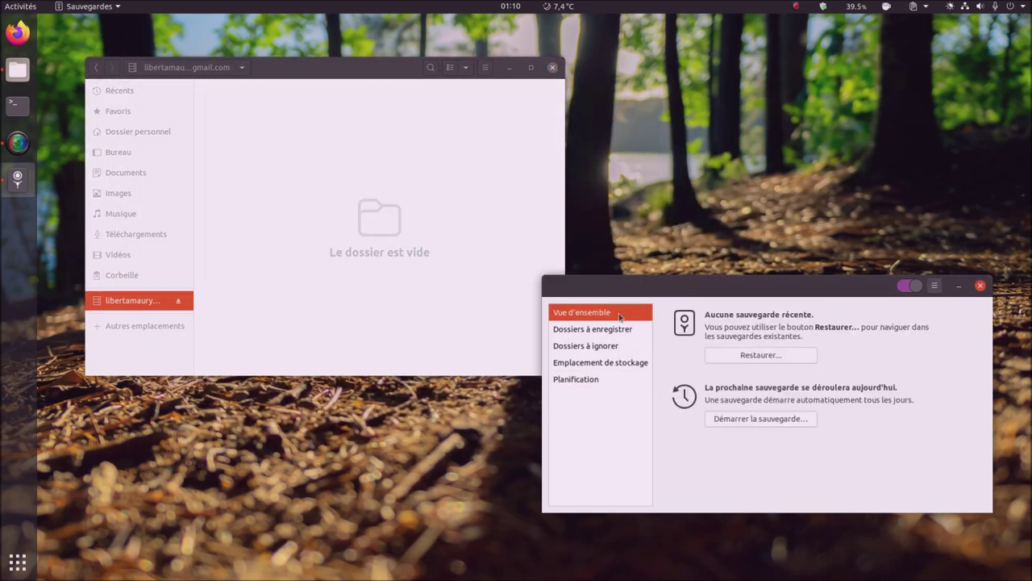
pyautogui.click(795, 419)
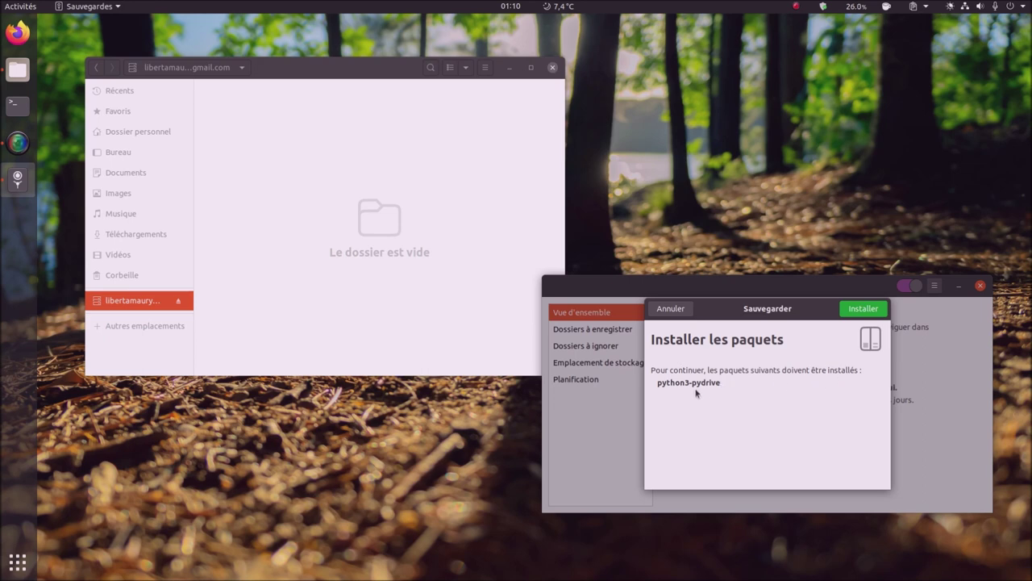
pyautogui.click(862, 311)
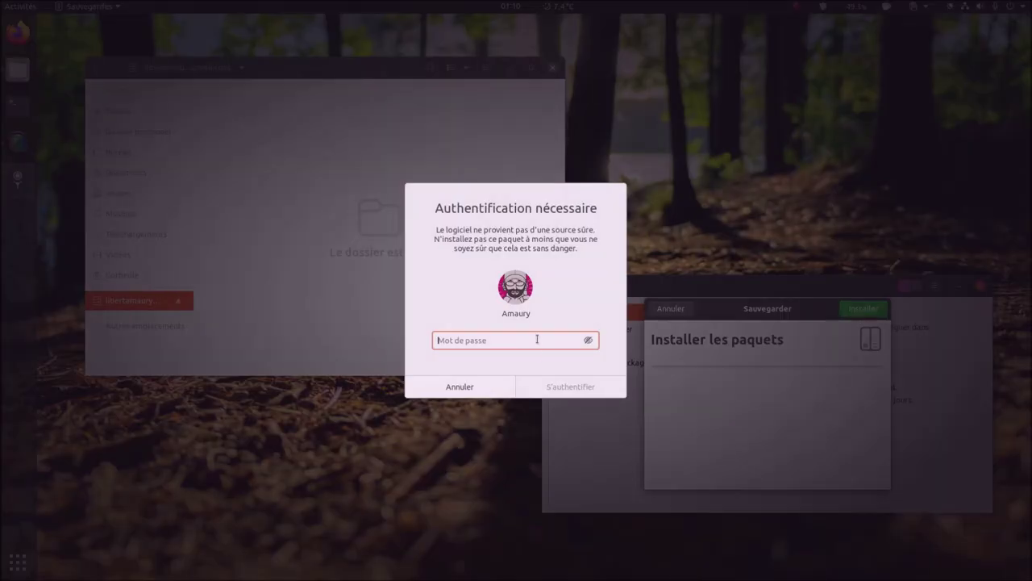
pyautogui.write('••••••••')
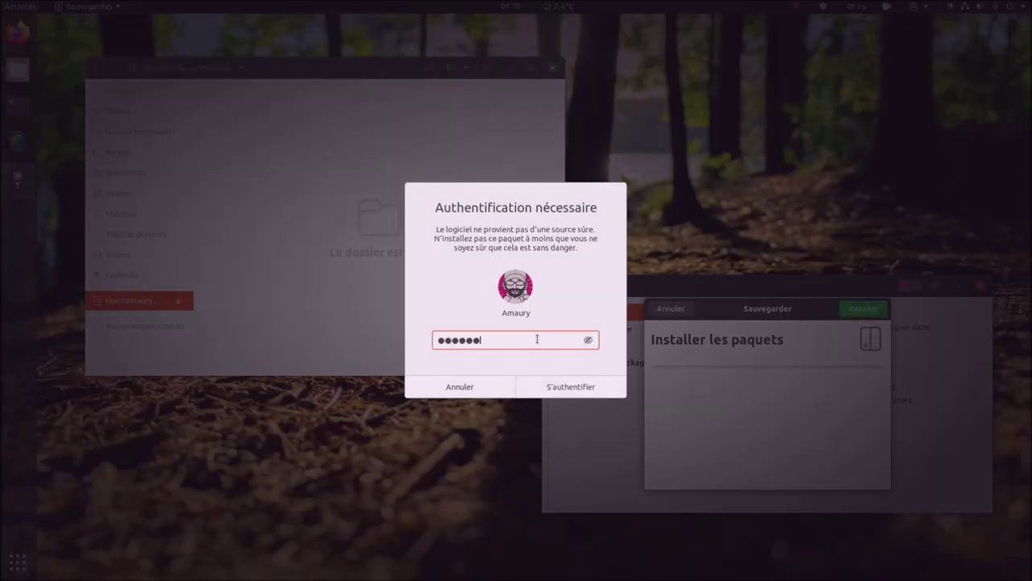
pyautogui.press('Return')
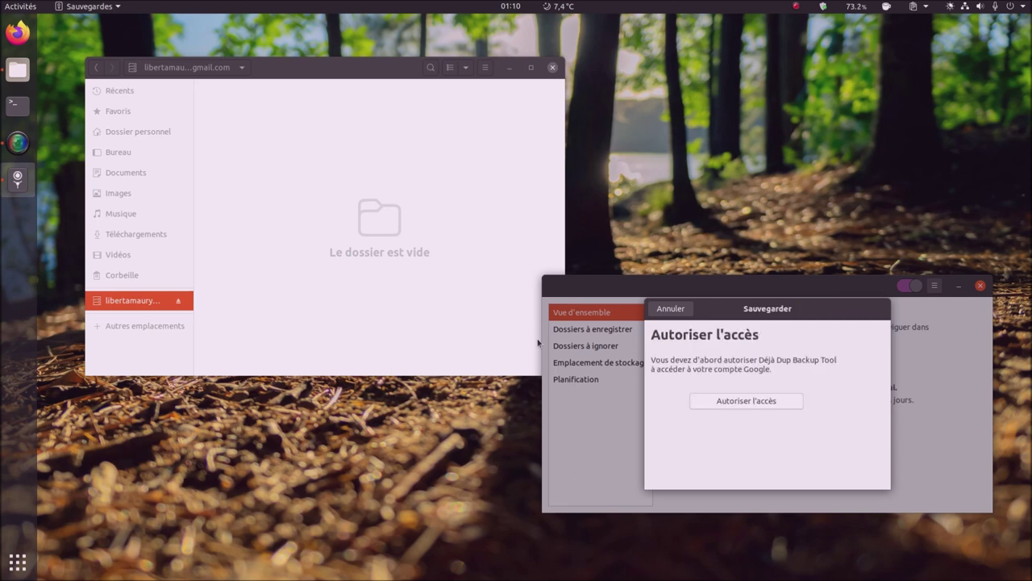
# - Authorize Déjà Dup Backup Tool to access the listed Google account in Firefox, and close the browser
pyautogui.click(763, 403)
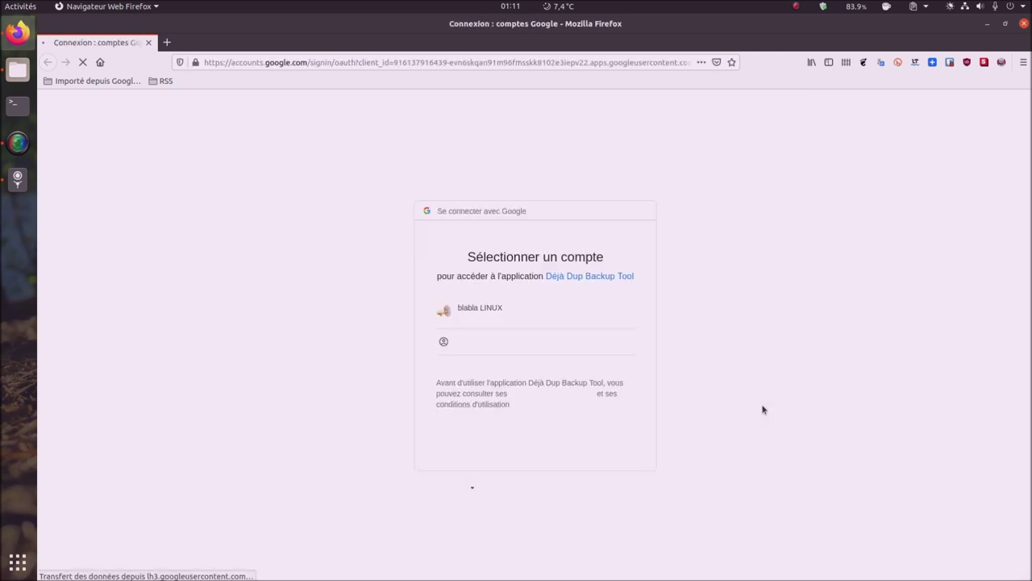
pyautogui.click(493, 316)
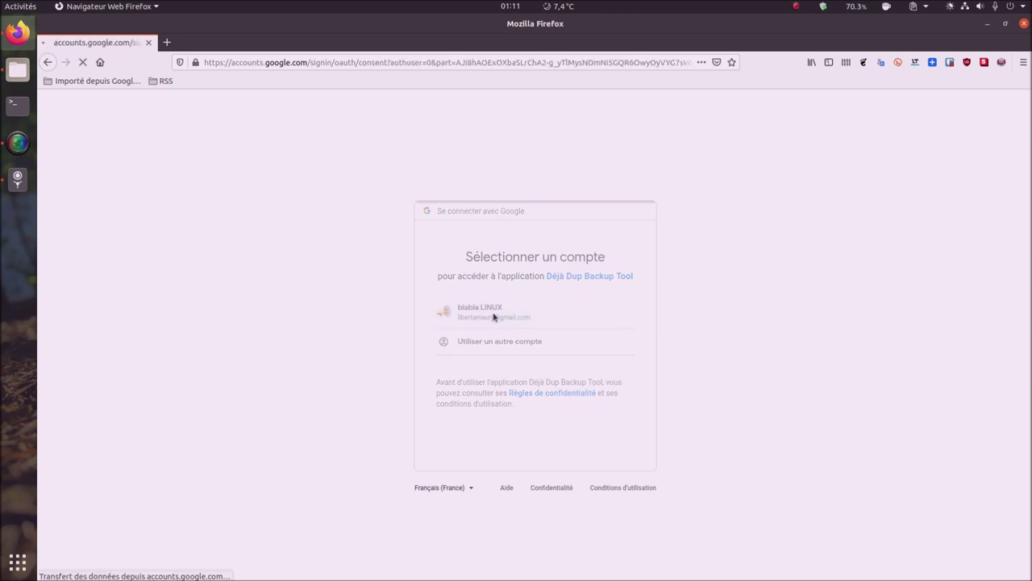
pyautogui.click(609, 488)
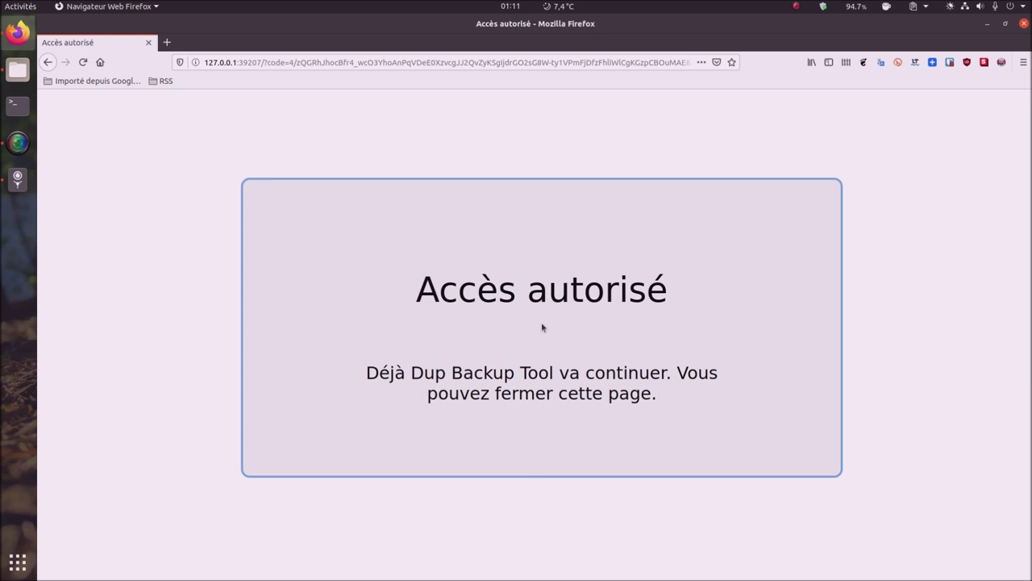
pyautogui.click(1025, 24)
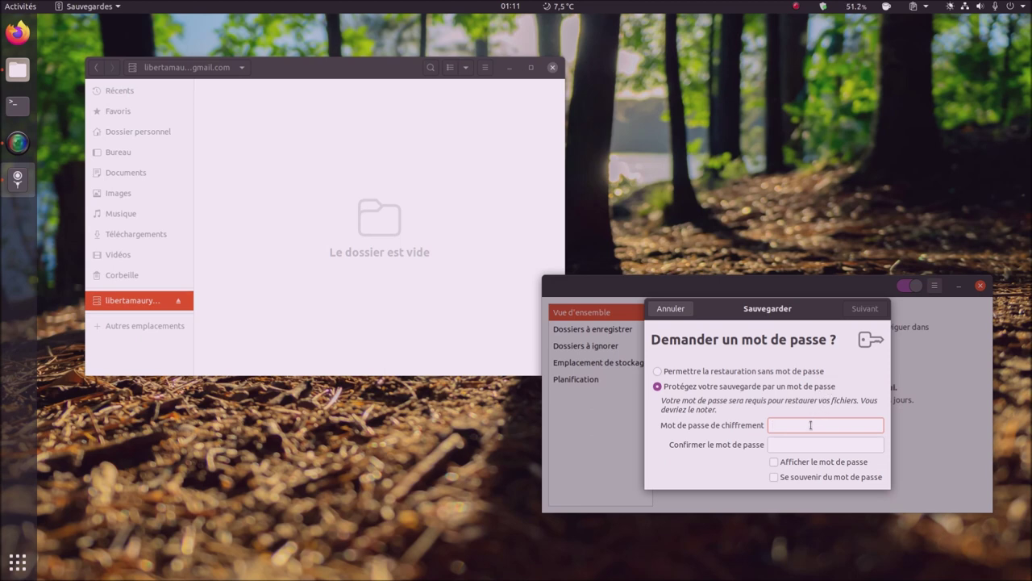
# - Protect the backup by entering and confirming the encryption password, have it remembered, and continue to the backup
pyautogui.write('•••••')
pyautogui.press('Tab')
pyautogui.write('••••••••')
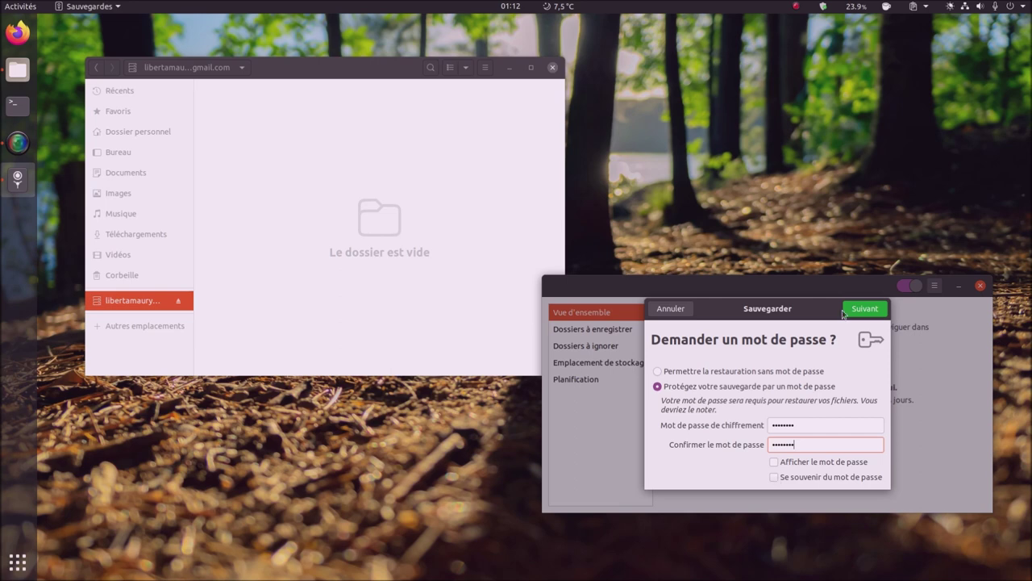
pyautogui.click(774, 479)
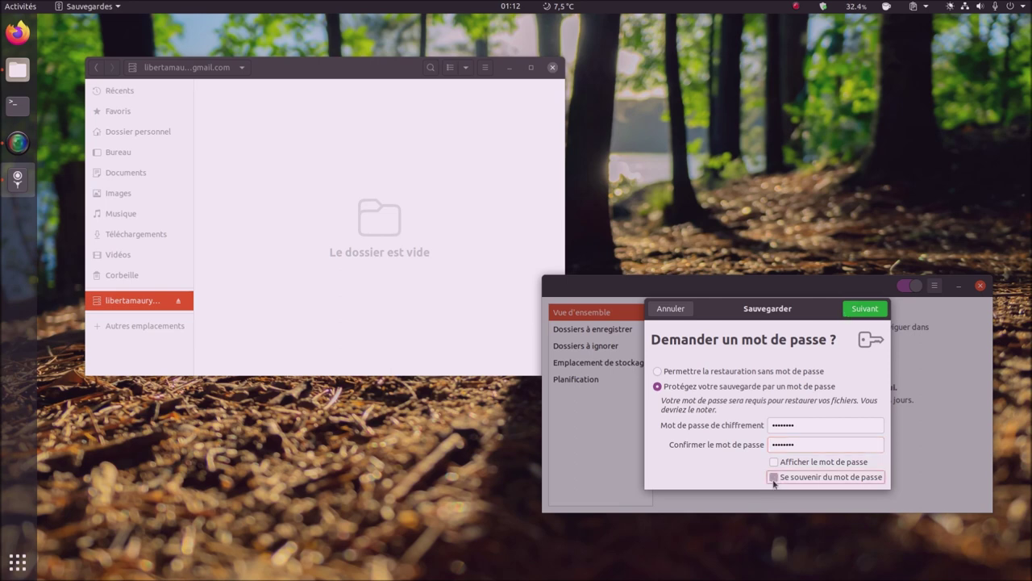
pyautogui.click(854, 310)
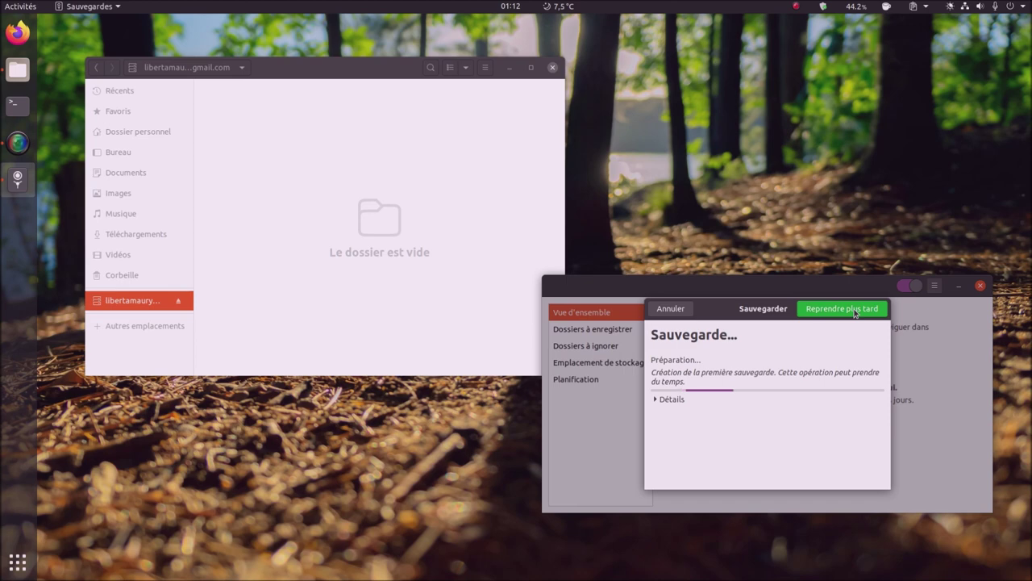
# - Expand the running backup's details, and select all folders of the personal folder in Fichiers for comparison
pyautogui.click(674, 400)
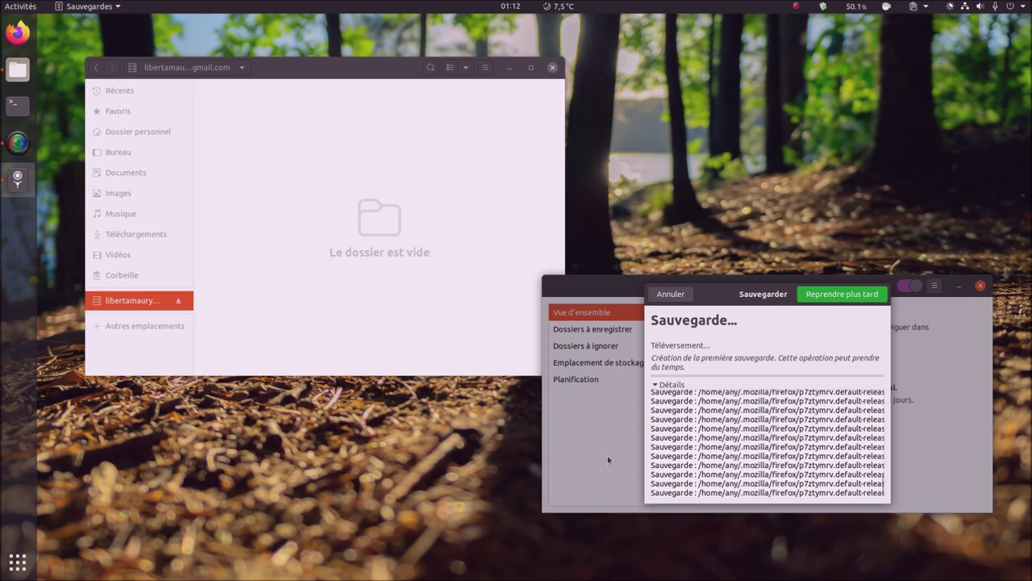
pyautogui.click(304, 67)
pyautogui.click(166, 130)
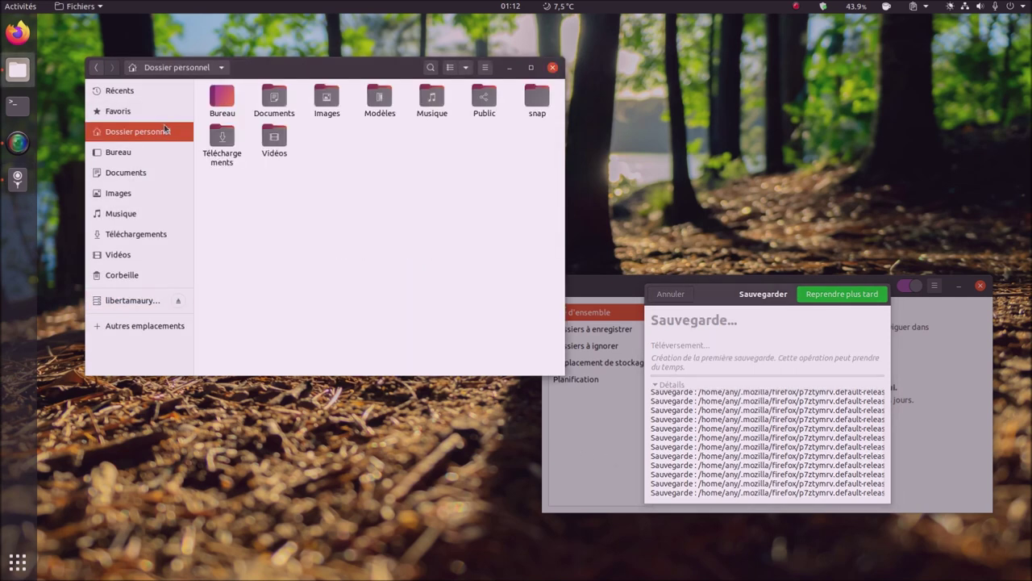
pyautogui.moveTo(217, 173); pyautogui.dragTo(532, 80)
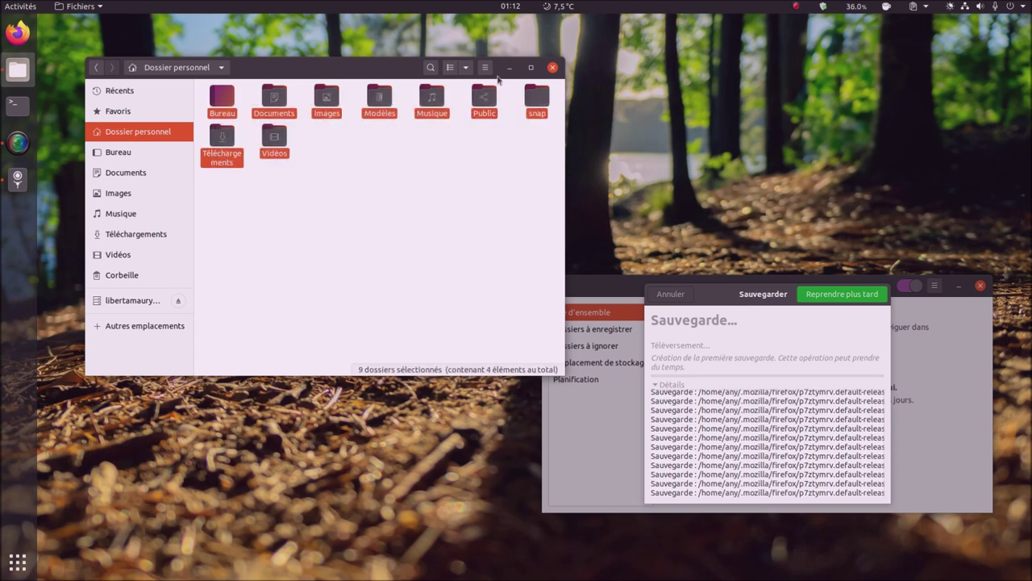
# - Show the hidden files in the personal folder and examine items such as .config, .gnupg, .local, .mozilla, .ssh, .thunderbird and the .bash files
pyautogui.click(485, 71)
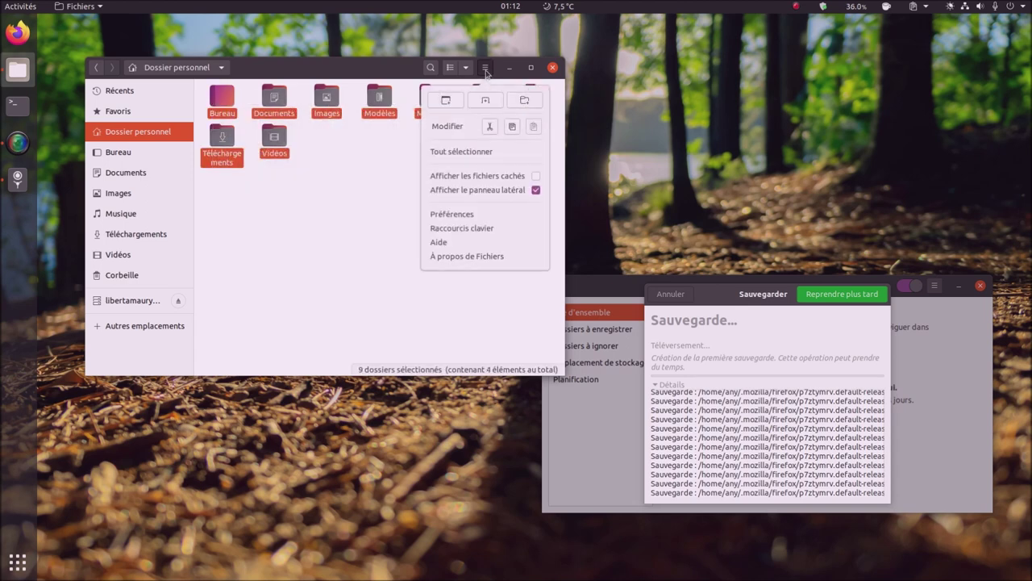
pyautogui.click(535, 178)
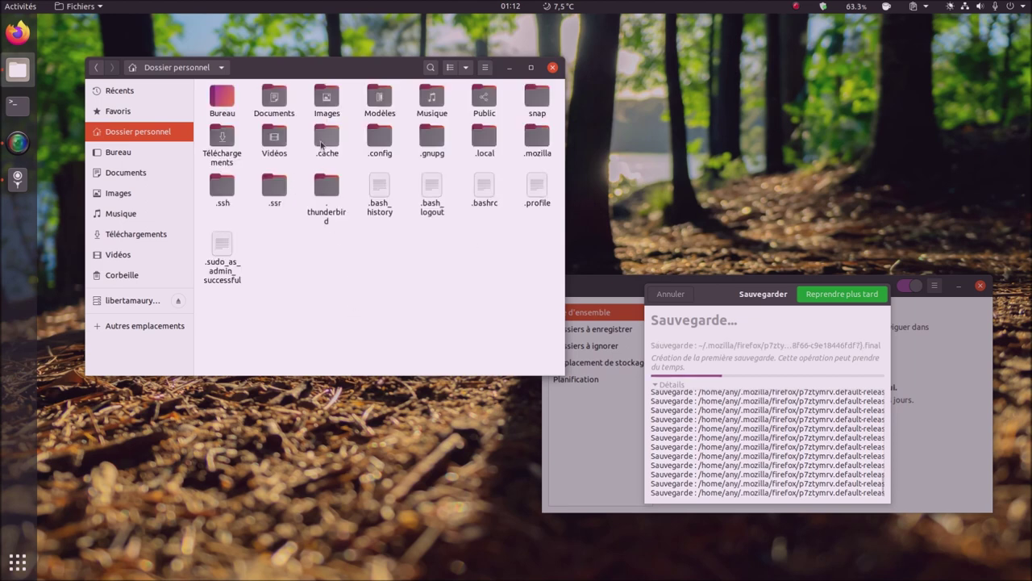
pyautogui.click(379, 142)
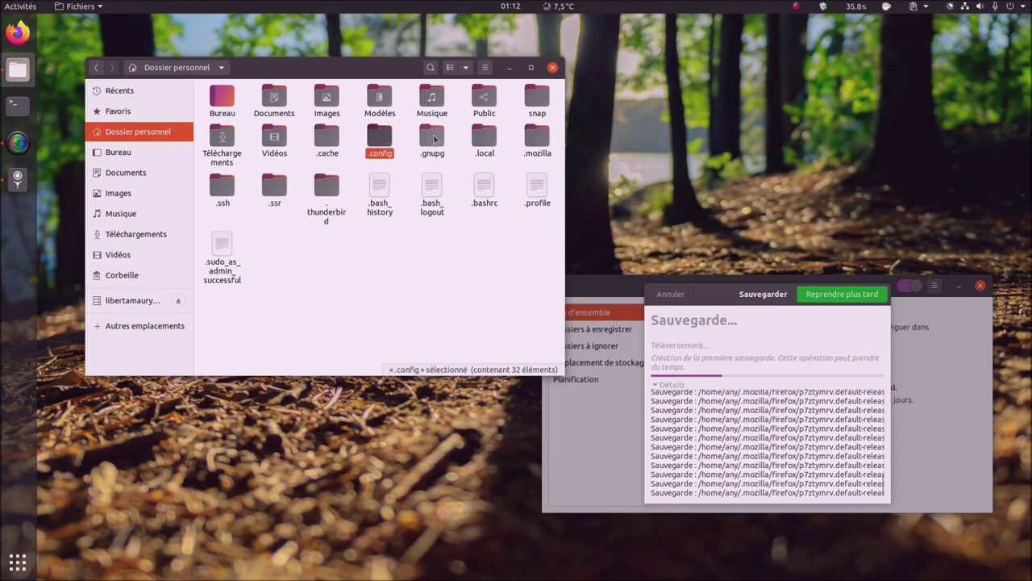
pyautogui.click(433, 140)
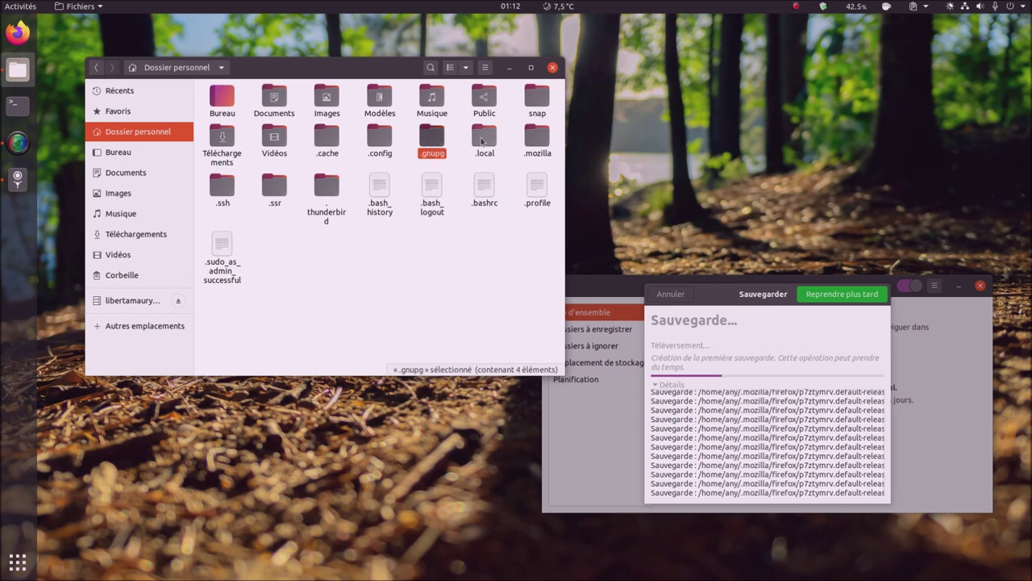
pyautogui.click(483, 141)
pyautogui.click(539, 140)
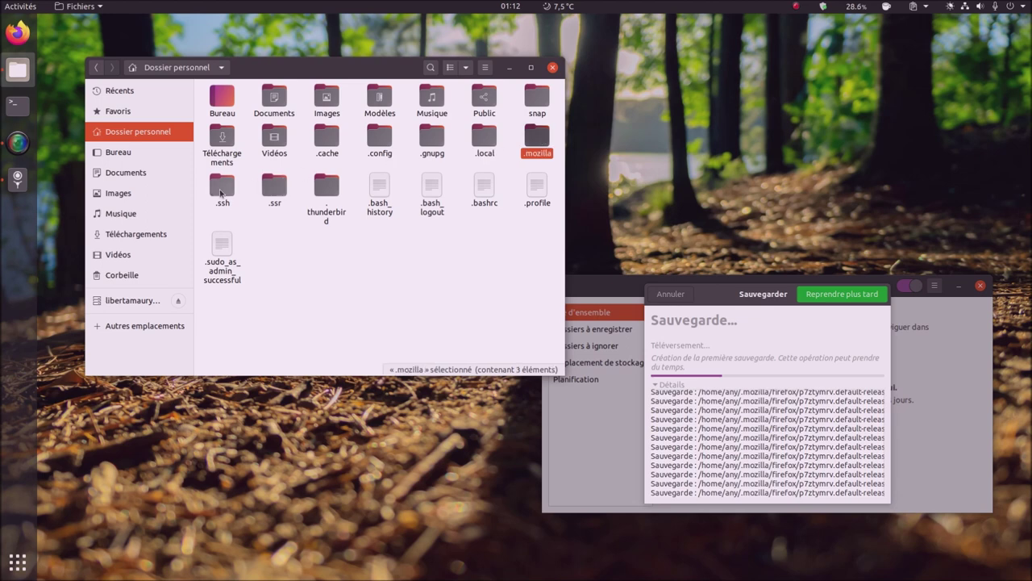
pyautogui.click(220, 192)
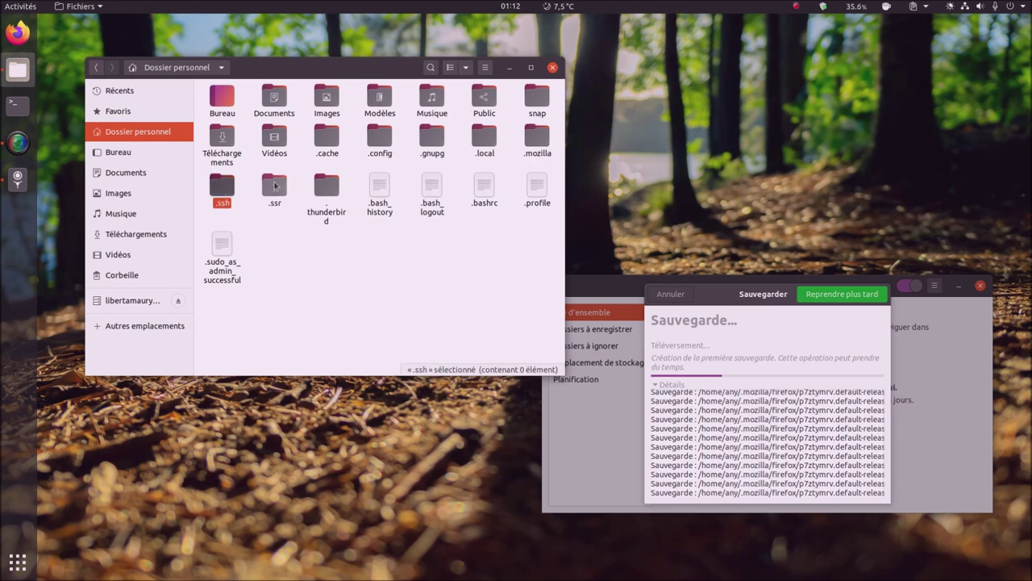
pyautogui.click(275, 185)
pyautogui.click(327, 187)
pyautogui.moveTo(372, 238); pyautogui.dragTo(550, 198)
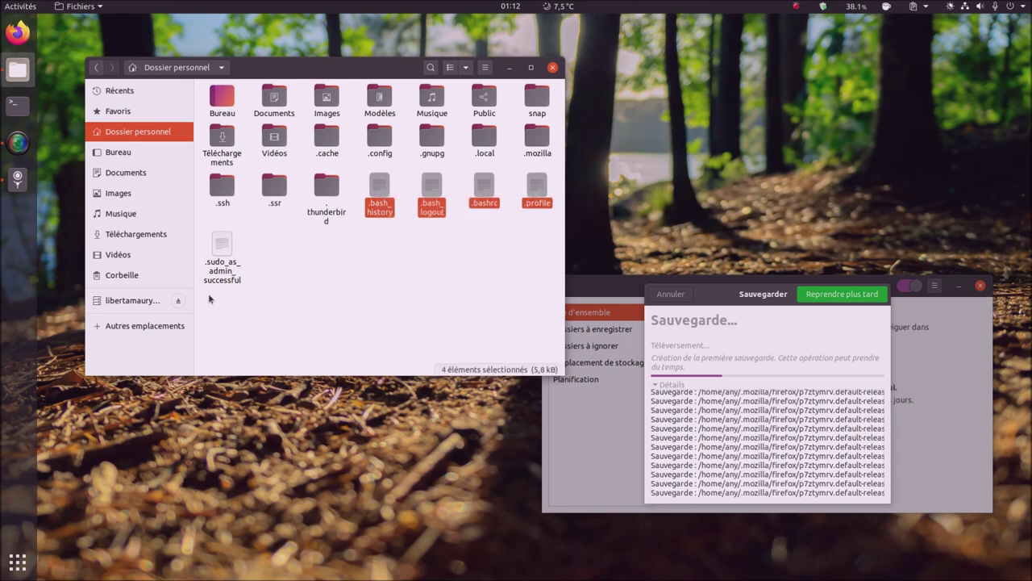
pyautogui.click(219, 266)
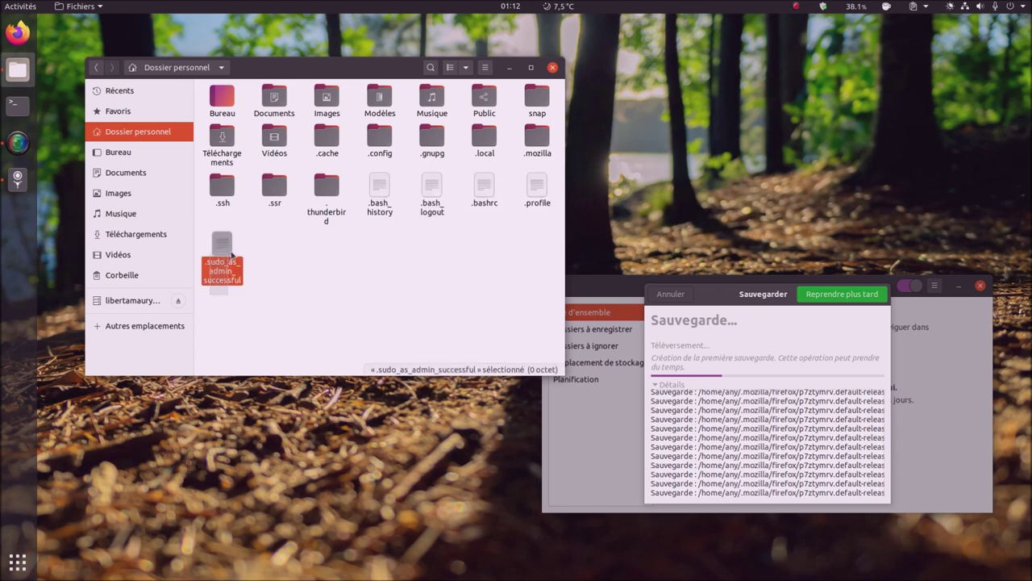
# - Hide the hidden files again, open the mounted Google Drive account in Fichiers, and move the window clear of the backup window
pyautogui.click(486, 67)
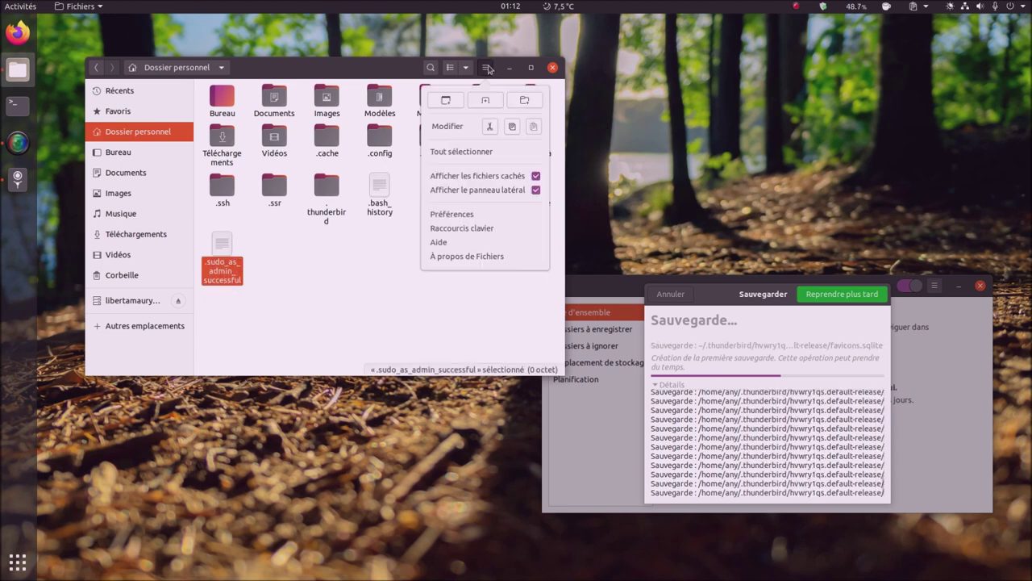
pyautogui.click(536, 177)
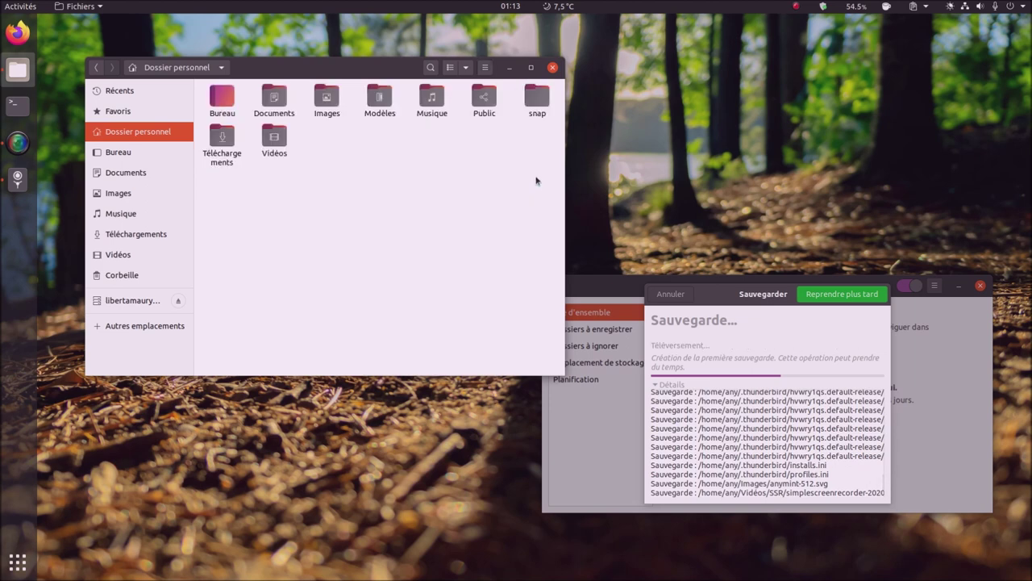
pyautogui.click(126, 302)
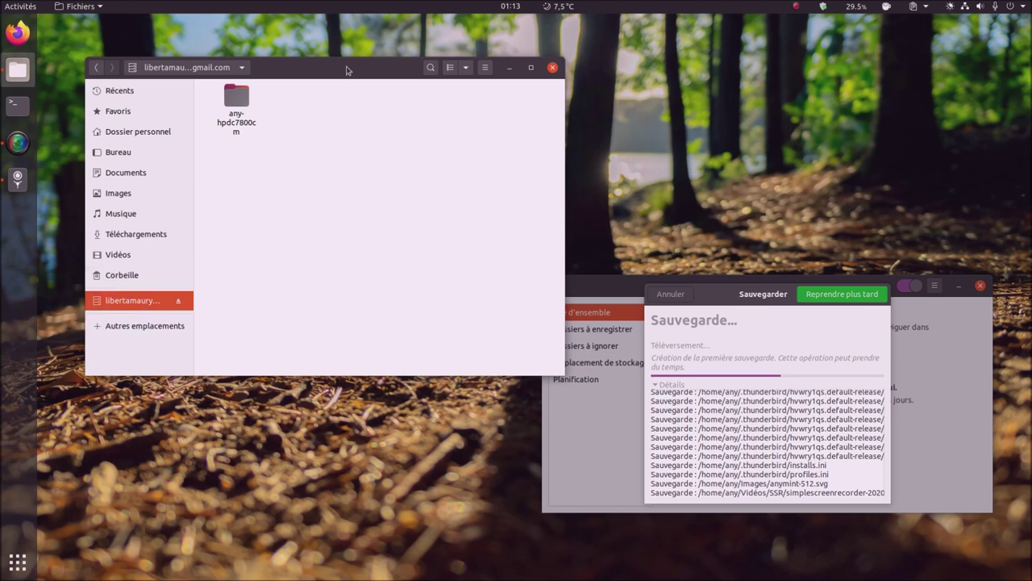
pyautogui.moveTo(347, 70); pyautogui.dragTo(329, 42)
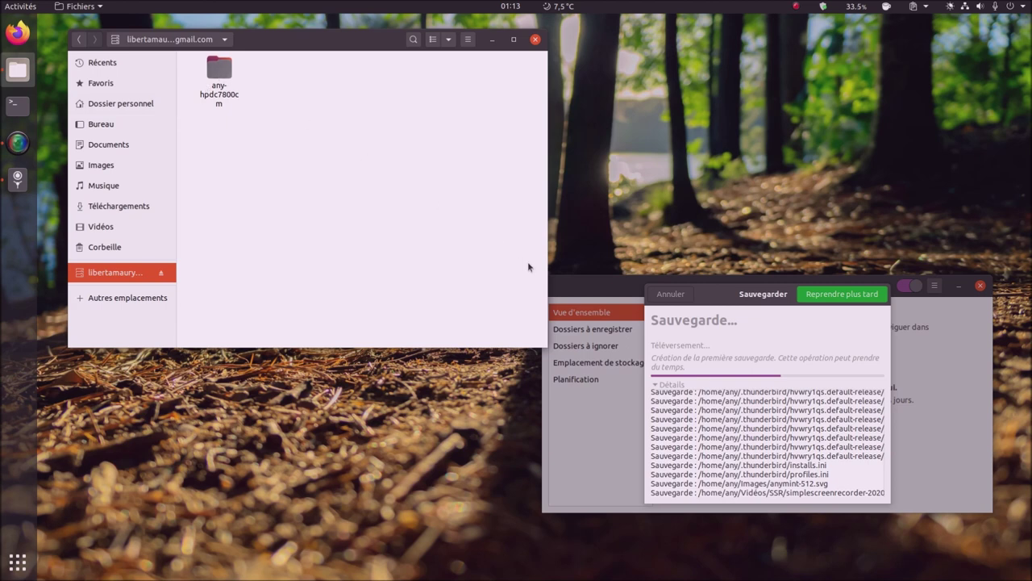
# - Return to Sauvegardes and review its overview, folders to save, folders to ignore, storage location and scheduling pages
pyautogui.click(712, 299)
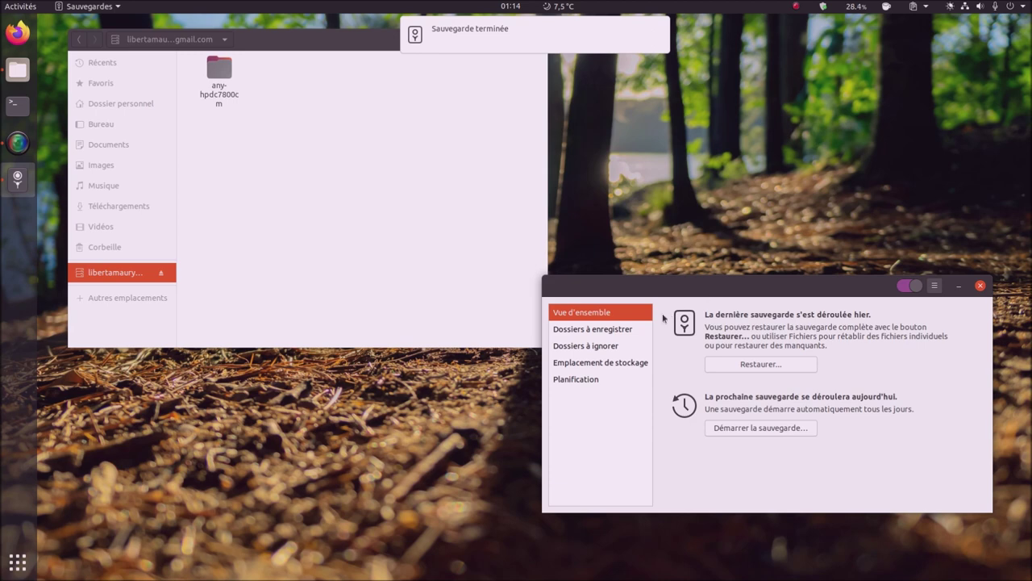
pyautogui.click(629, 332)
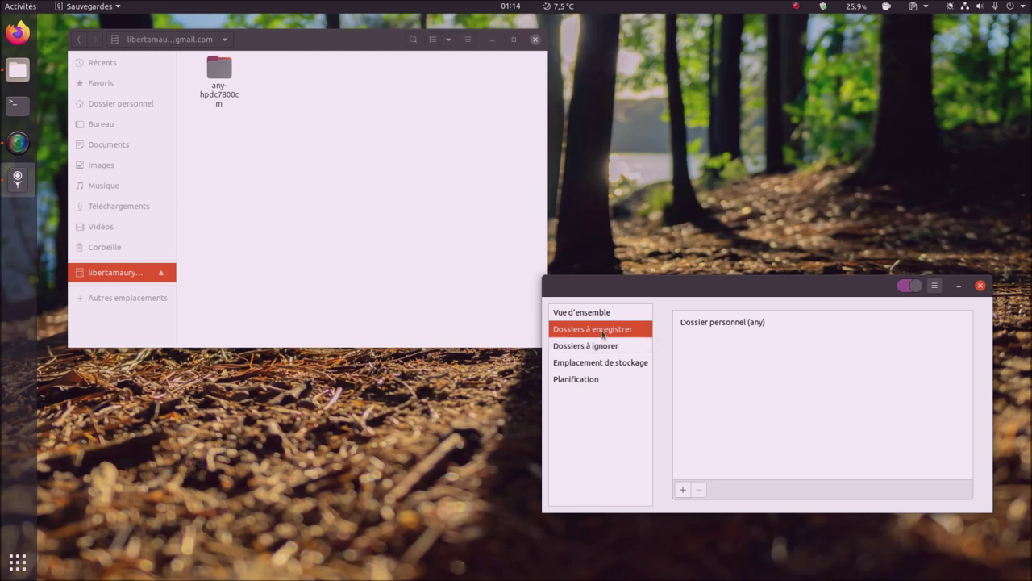
pyautogui.click(593, 314)
pyautogui.click(601, 330)
pyautogui.click(605, 348)
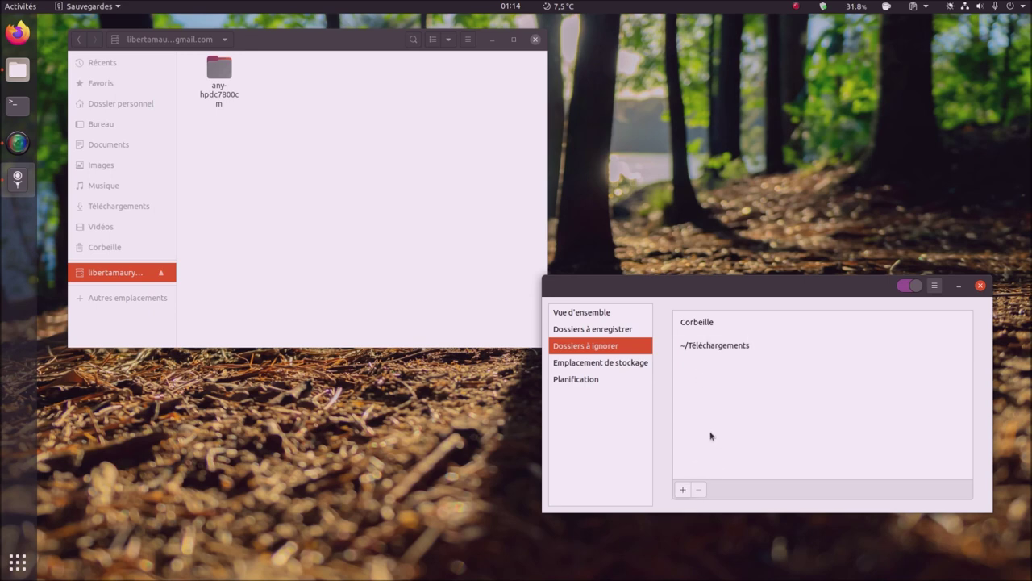
pyautogui.click(614, 365)
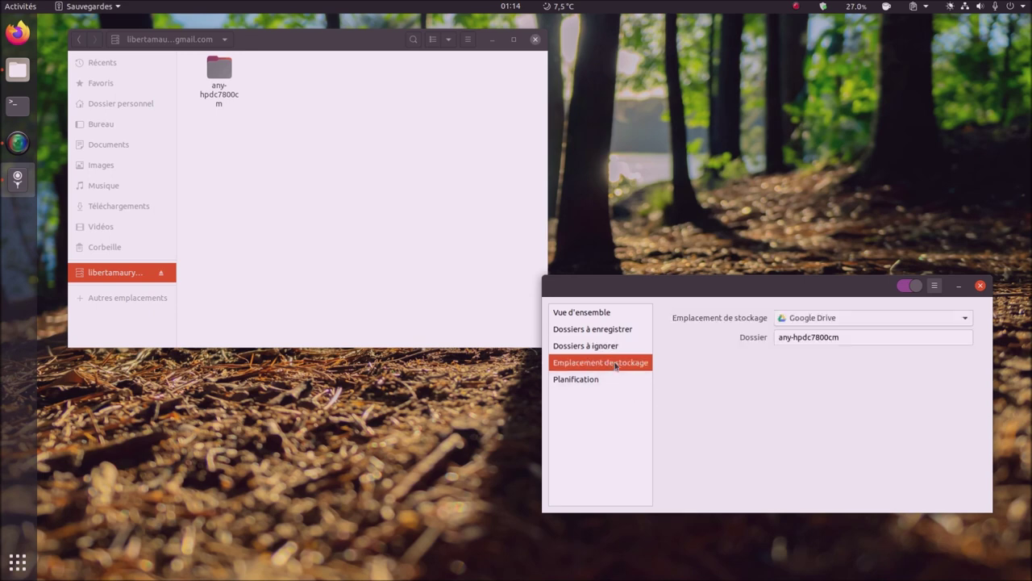
pyautogui.click(576, 383)
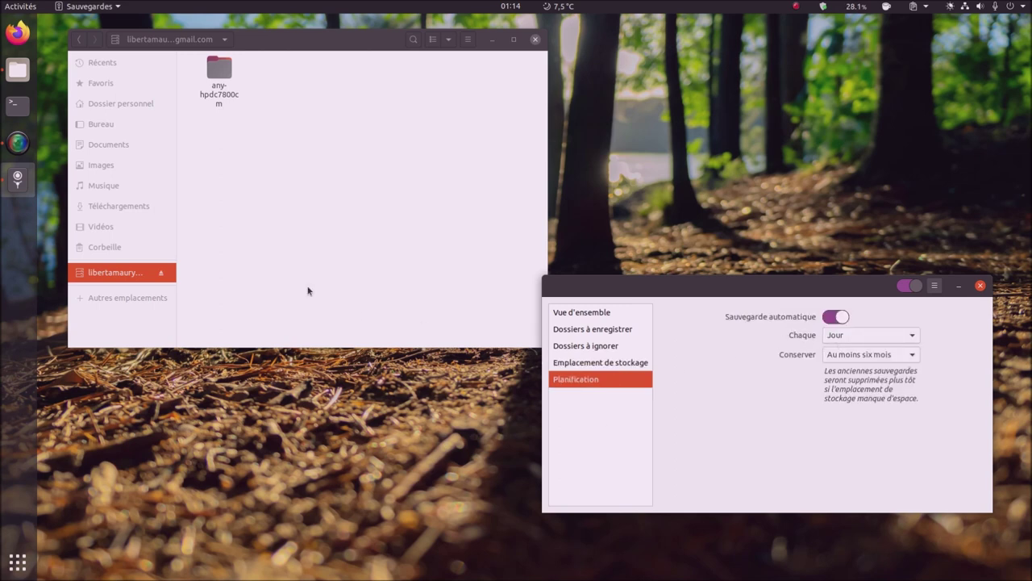
# - Open the any-hpdc7800cm folder of the mounted Google Drive account in Fichiers and inspect the duplicity backup files
pyautogui.click(218, 73)
pyautogui.doubleClick(217, 72)
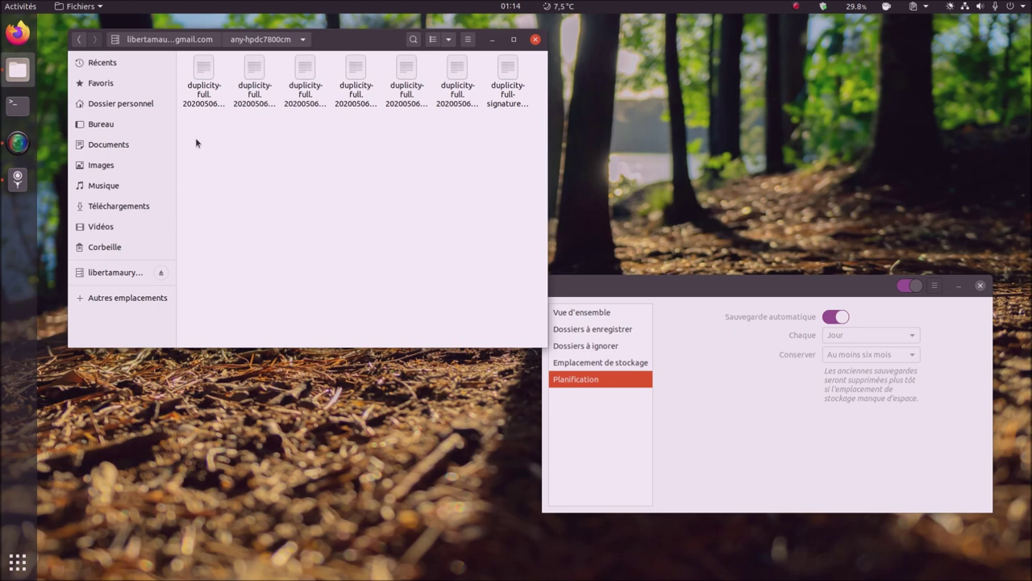
pyautogui.click(203, 80)
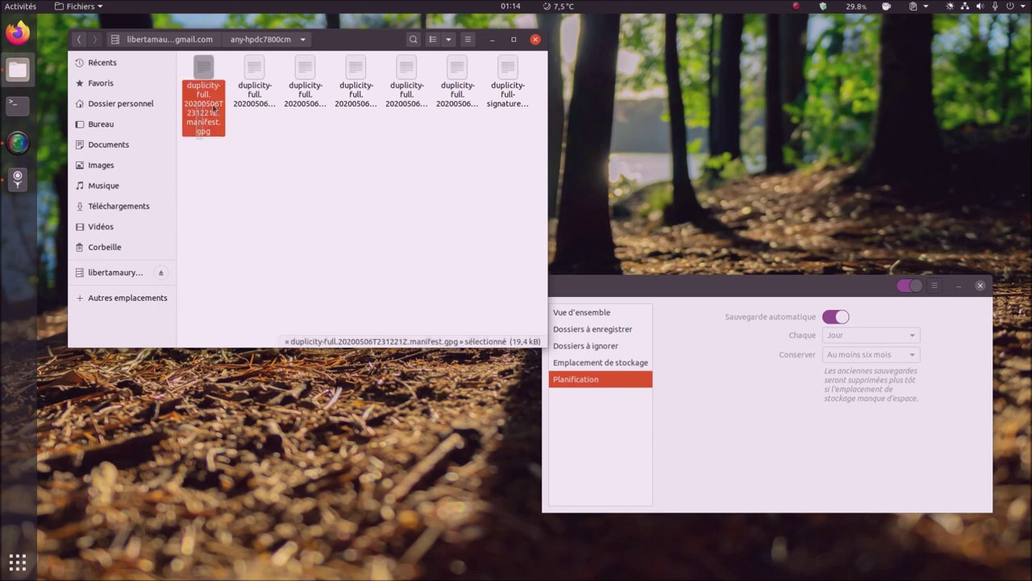
pyautogui.click(119, 274)
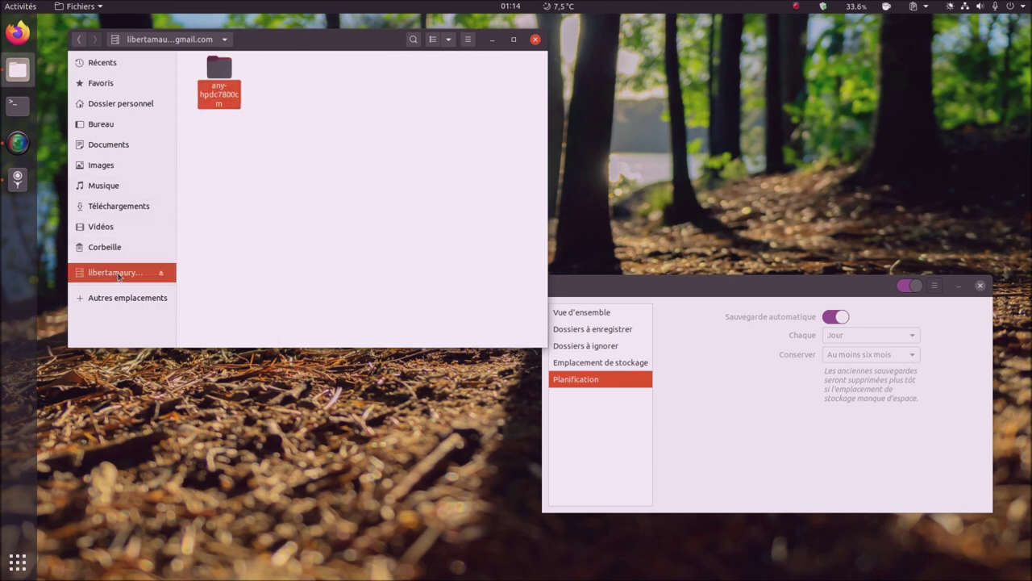
pyautogui.click(110, 106)
pyautogui.click(121, 275)
pyautogui.doubleClick(213, 88)
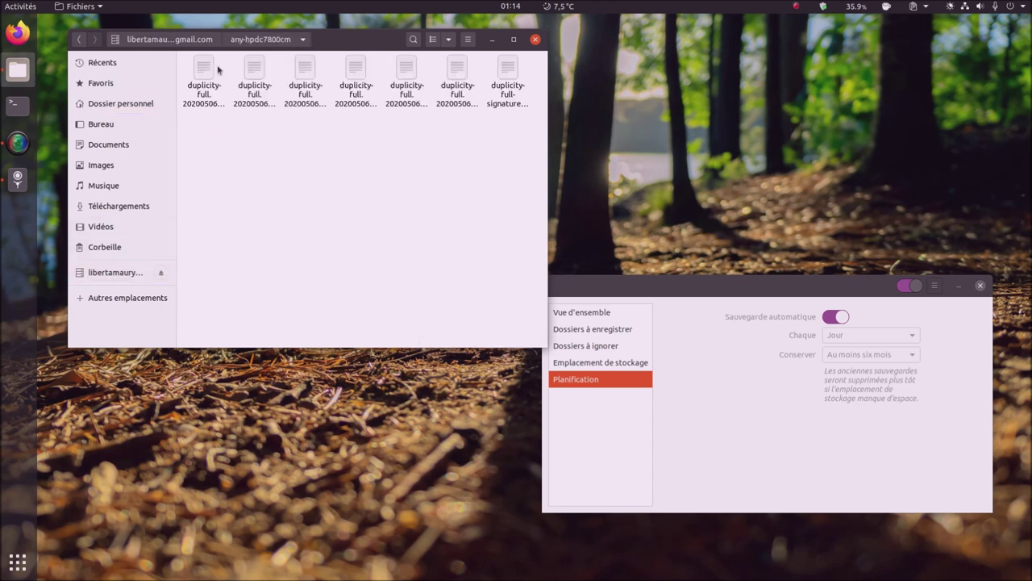
# - Switch to Firefox, go to Google Drive through google.be, and open the any-hpdc7800cm folder to check the uploaded backup files
pyautogui.click(18, 32)
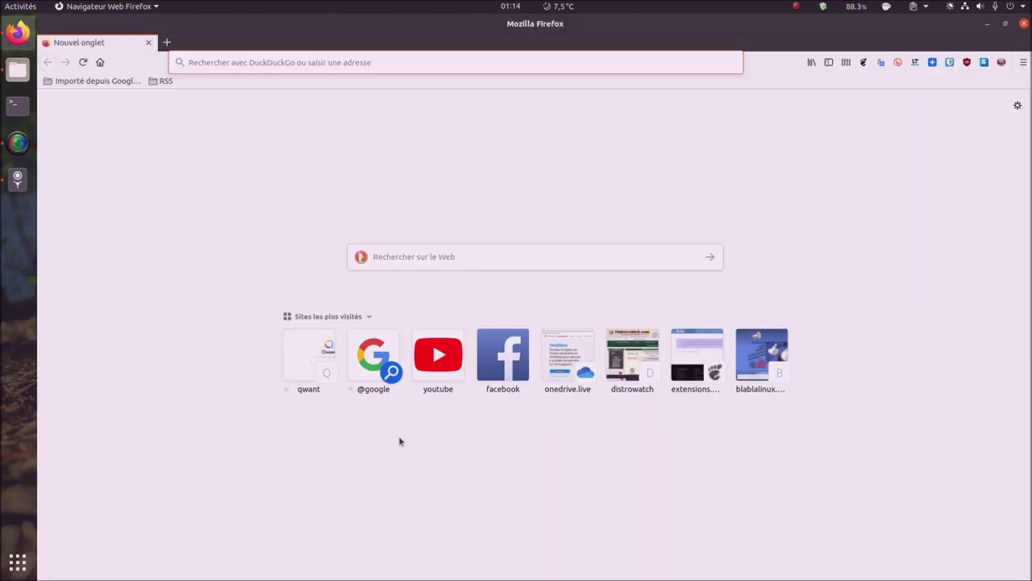
pyautogui.click(433, 64)
pyautogui.write('google.b')
pyautogui.press('Return')
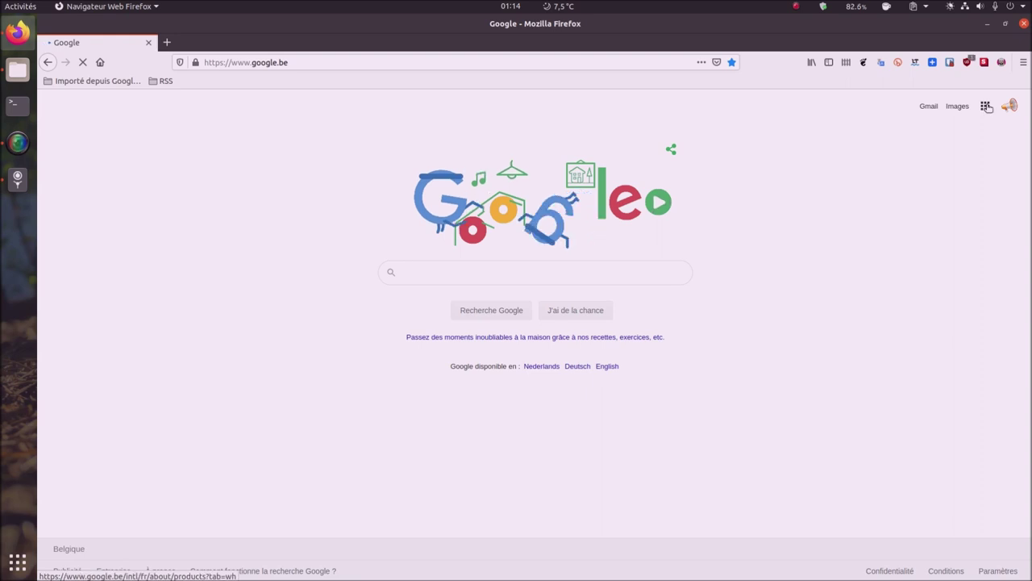
pyautogui.click(987, 108)
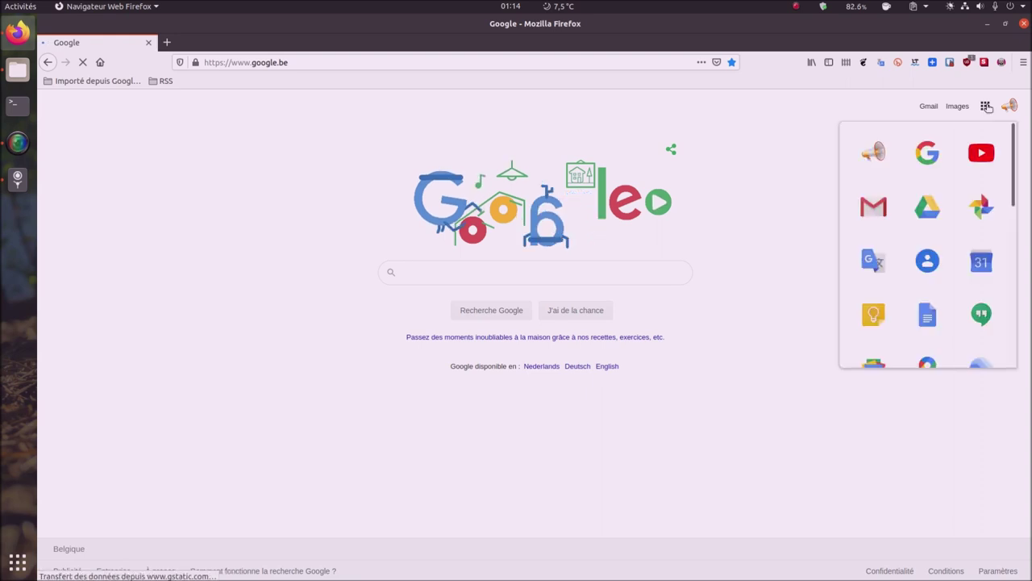
pyautogui.click(927, 210)
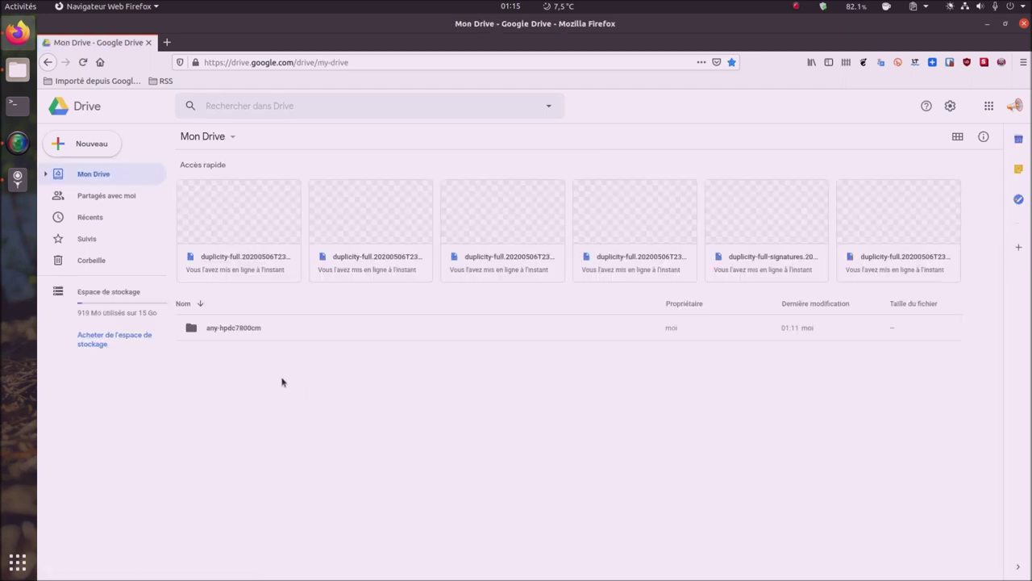
pyautogui.doubleClick(238, 328)
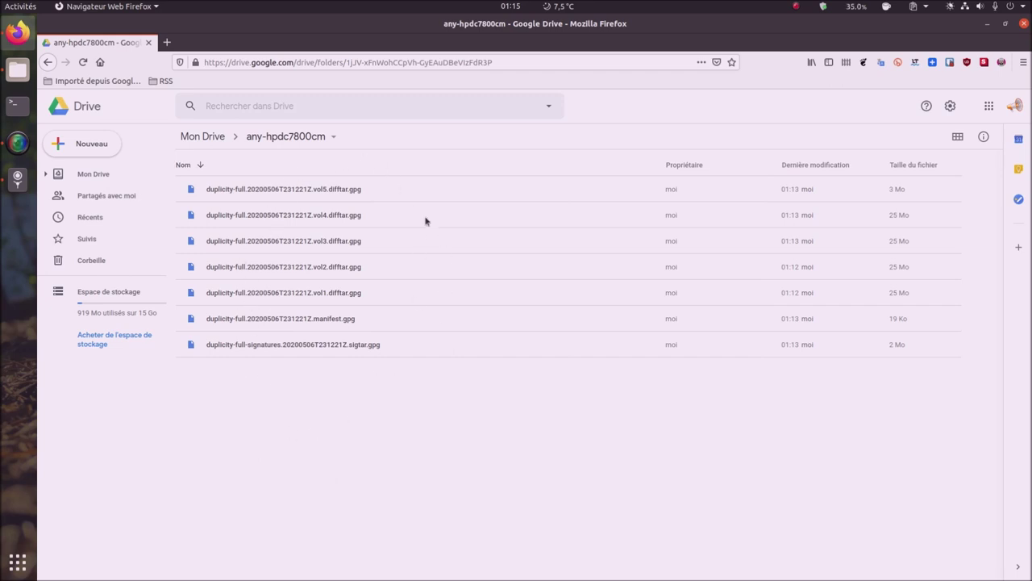
# - Switch back to Sauvegardes, move its window nearer the middle of the screen, and show the Vue d'ensemble page
pyautogui.click(17, 179)
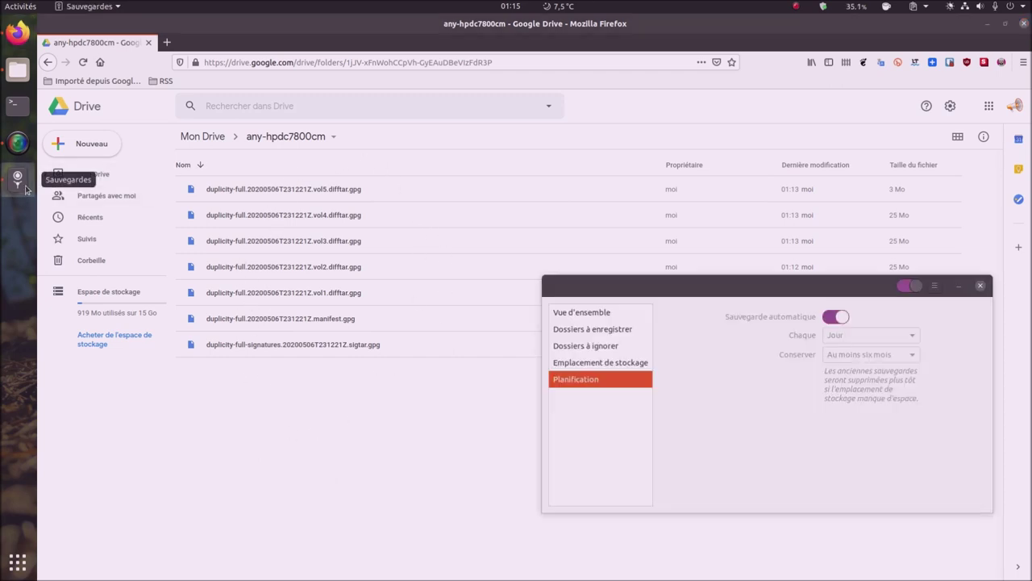
pyautogui.moveTo(601, 291); pyautogui.dragTo(422, 242)
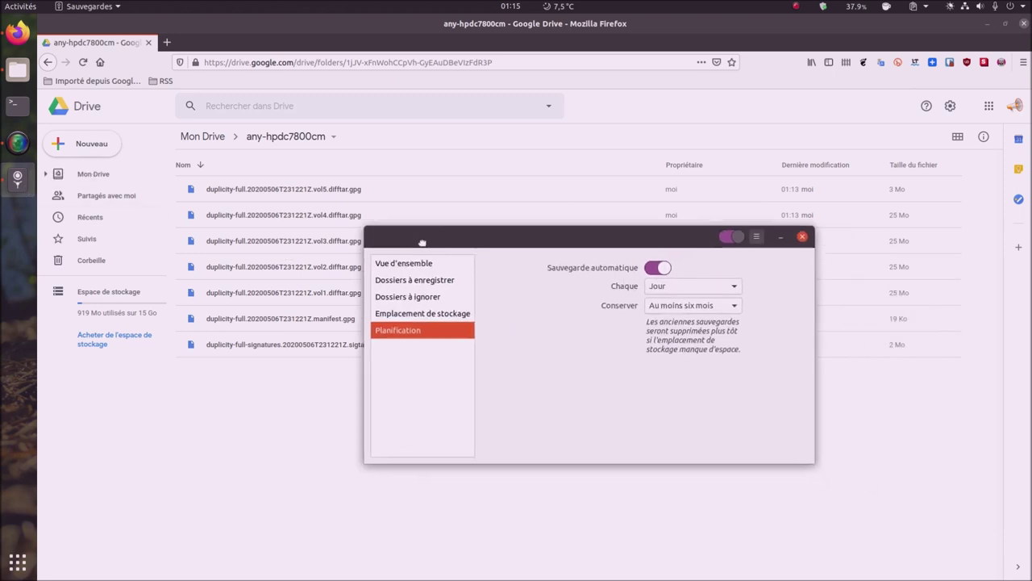
pyautogui.click(403, 263)
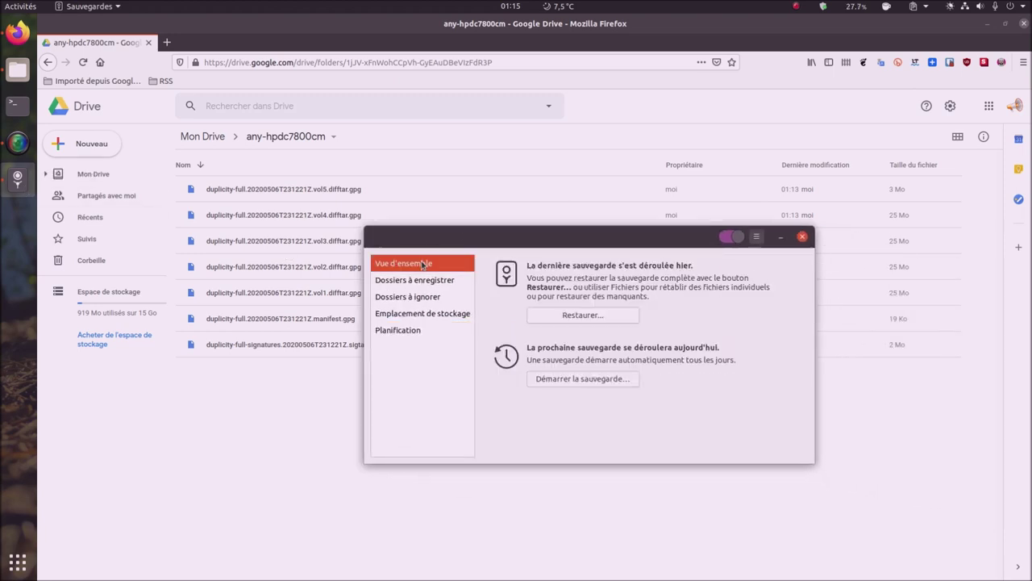